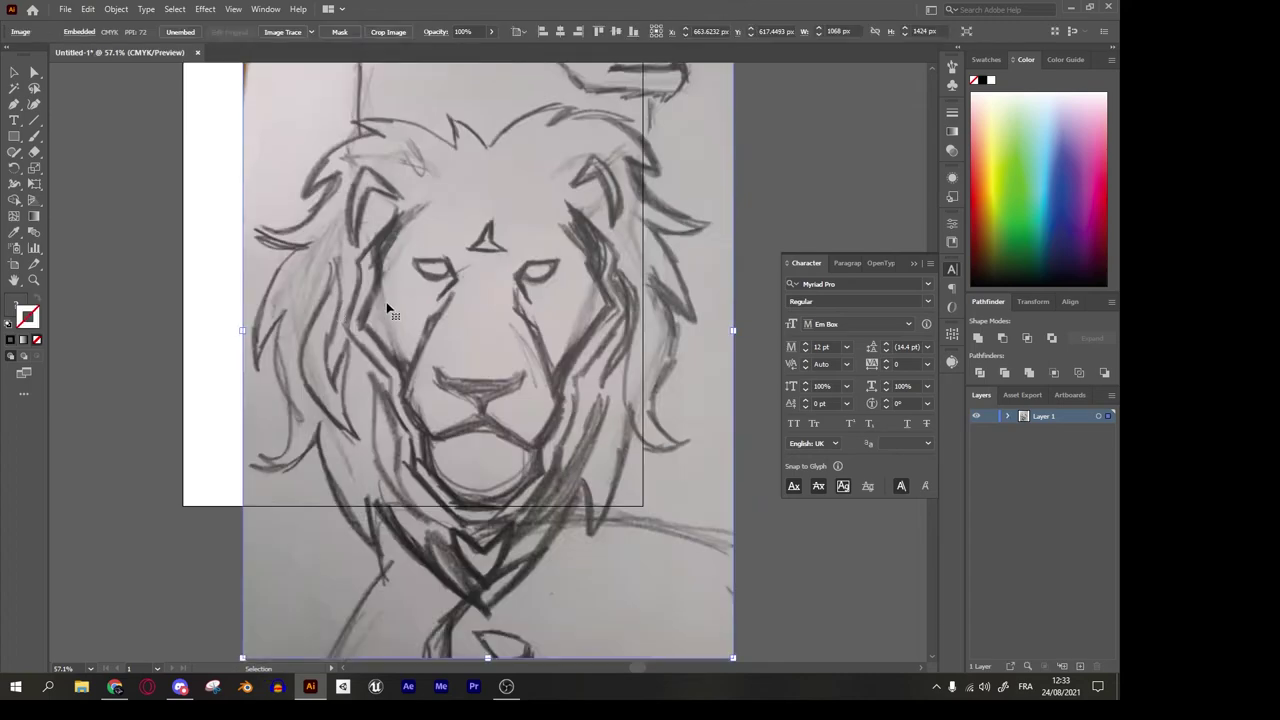
# Shrink the lion sketch to about 645 × 860 px, centre it on the artboard, and lock it.
pyautogui.moveTo(640, 80); pyautogui.dragTo(543, 163)
pyautogui.hotkey('ctrl', '=')
pyautogui.hotkey('ctrl', '=')
pyautogui.hotkey('ctrl', '=')
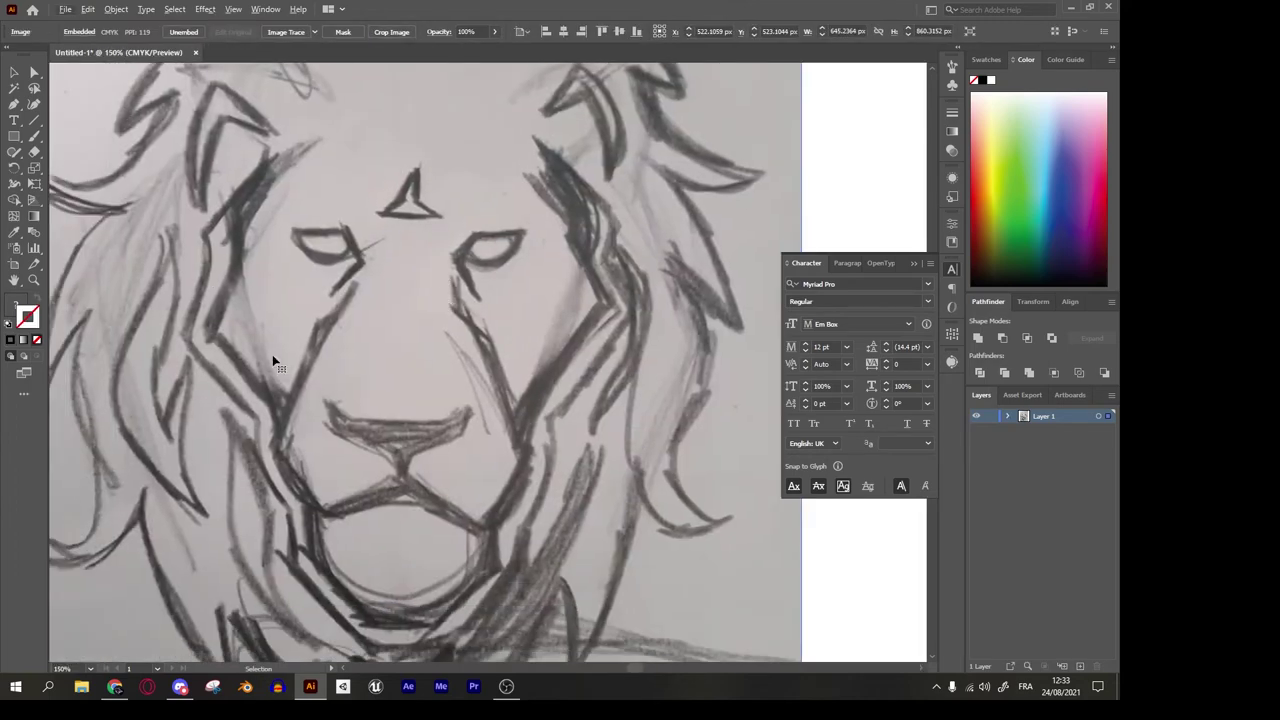
pyautogui.moveTo(373, 438); pyautogui.dragTo(347, 352)
pyautogui.moveTo(295, 264); pyautogui.dragTo(450, 299)
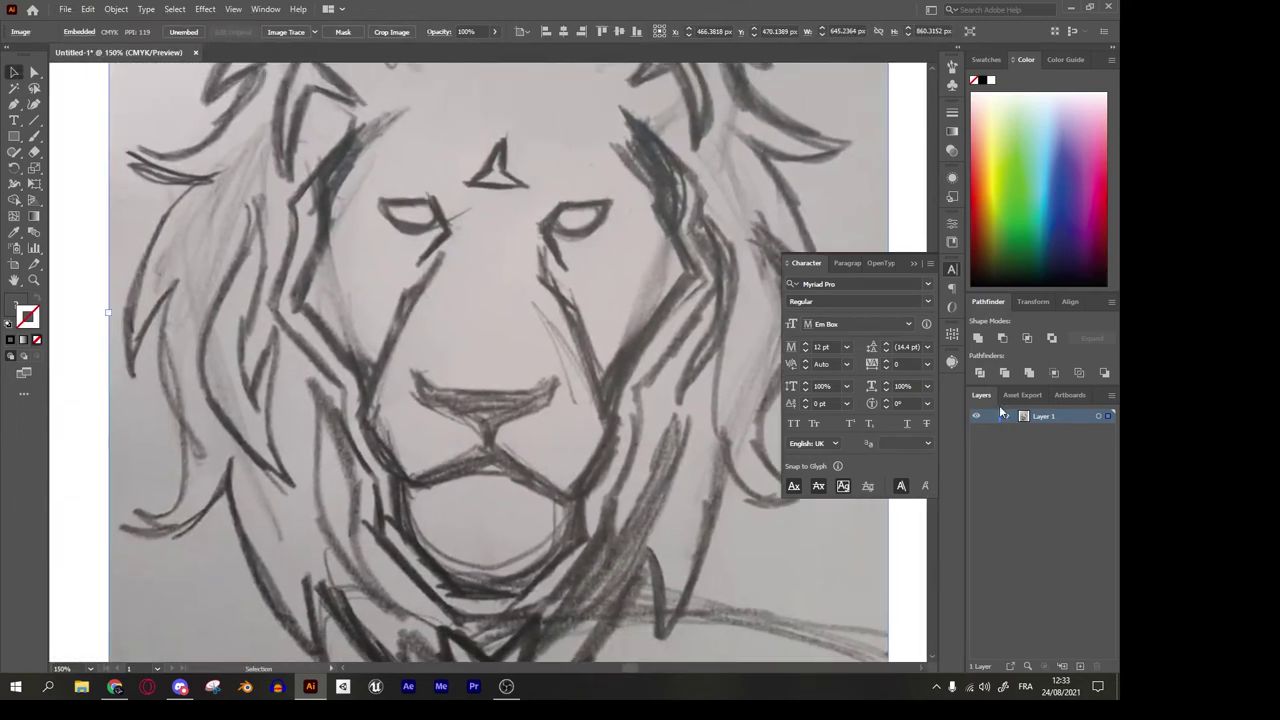
pyautogui.hotkey('ctrl', '2')
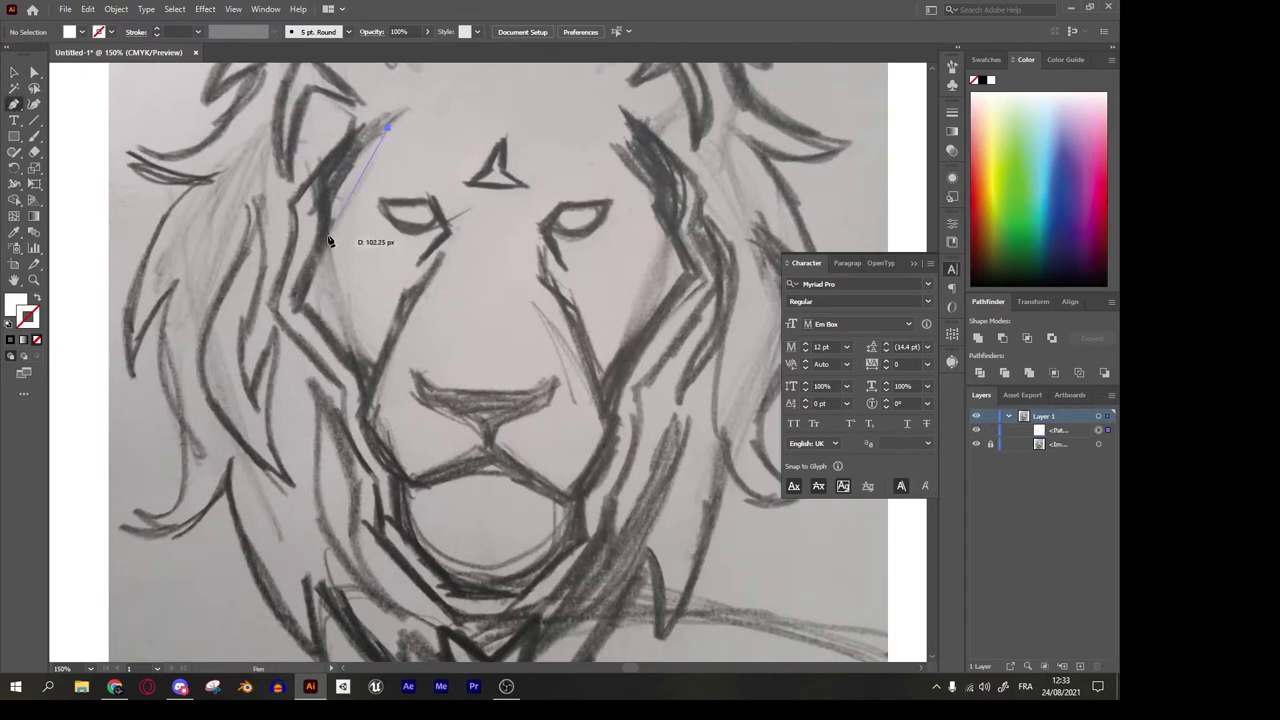
# Pen-trace the left face outline from the brow down the cheek to the muzzle top.
pyautogui.moveTo(331, 231); pyautogui.dragTo(320, 262)
pyautogui.click(304, 298)
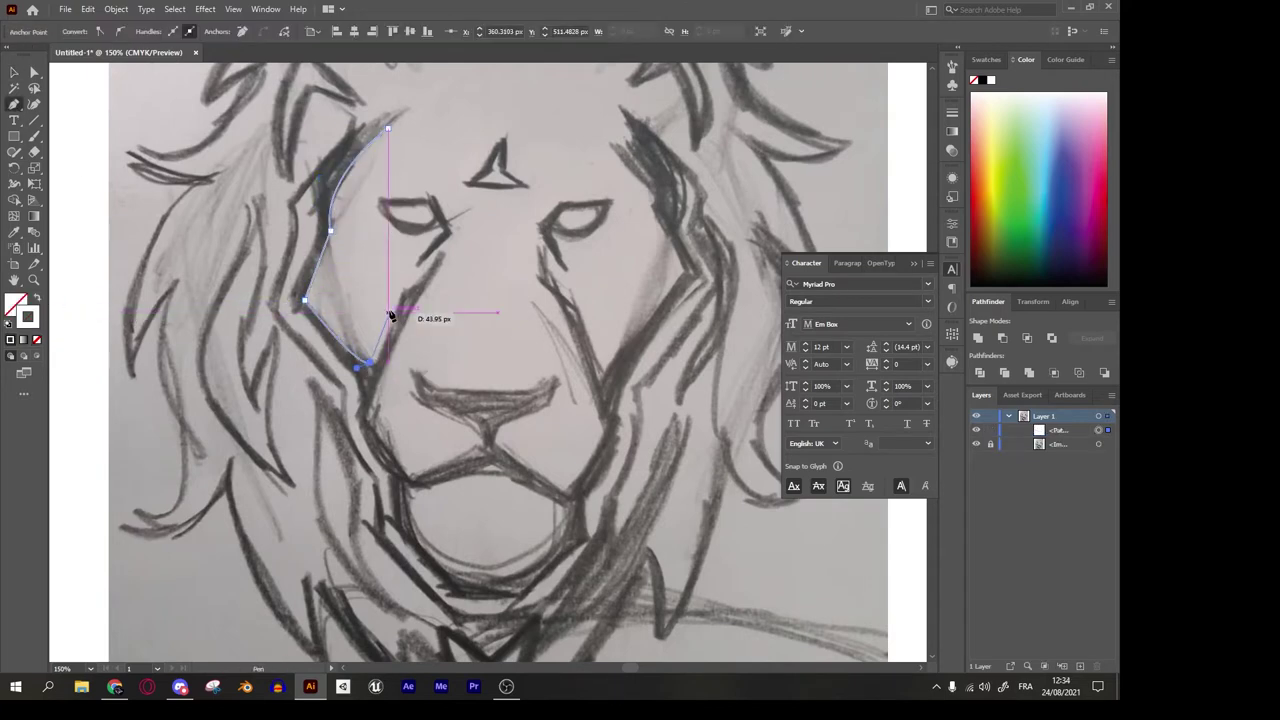
pyautogui.moveTo(440, 250); pyautogui.dragTo(443, 262)
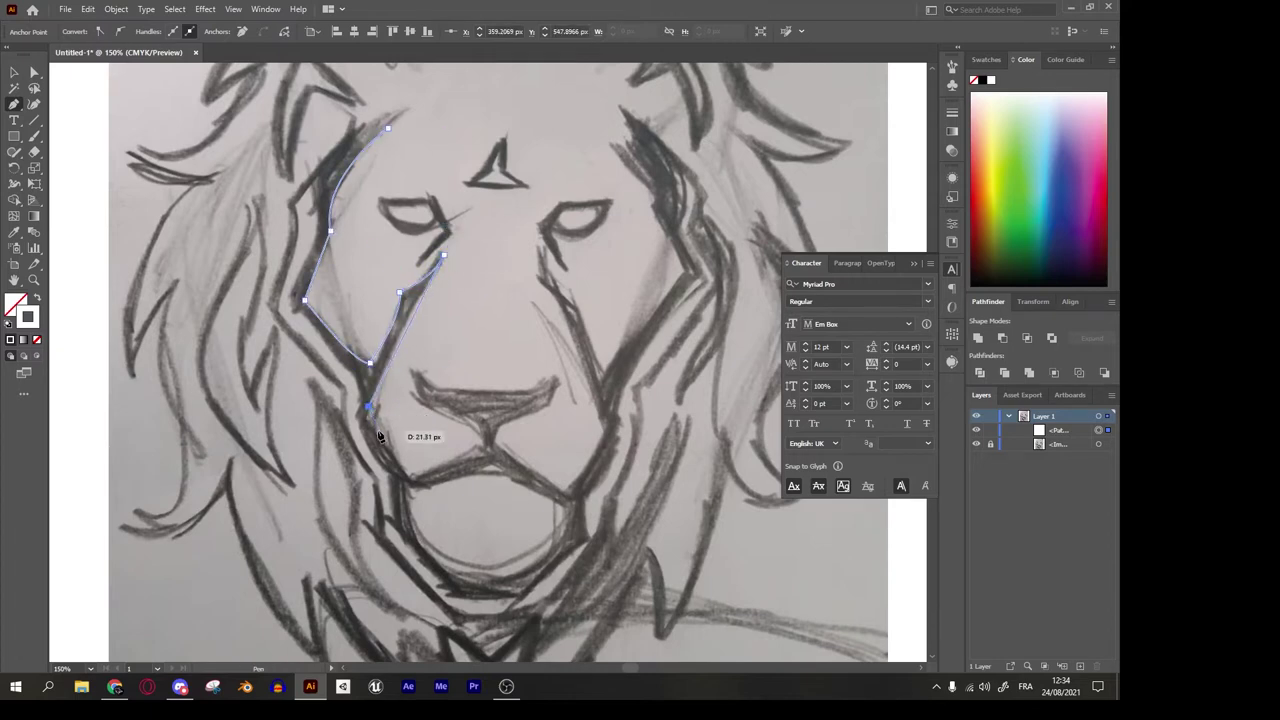
pyautogui.moveTo(368, 406)
pyautogui.mouseDown()
pyautogui.moveTo(405, 464)
pyautogui.moveTo(460, 456)
pyautogui.moveTo(422, 405)
pyautogui.moveTo(405, 347)
pyautogui.mouseUp()
pyautogui.moveTo(467, 389)
pyautogui.mouseDown()
pyautogui.moveTo(482, 374)
pyautogui.moveTo(468, 391)
pyautogui.moveTo(590, 394)
pyautogui.moveTo(527, 413)
pyautogui.mouseUp()
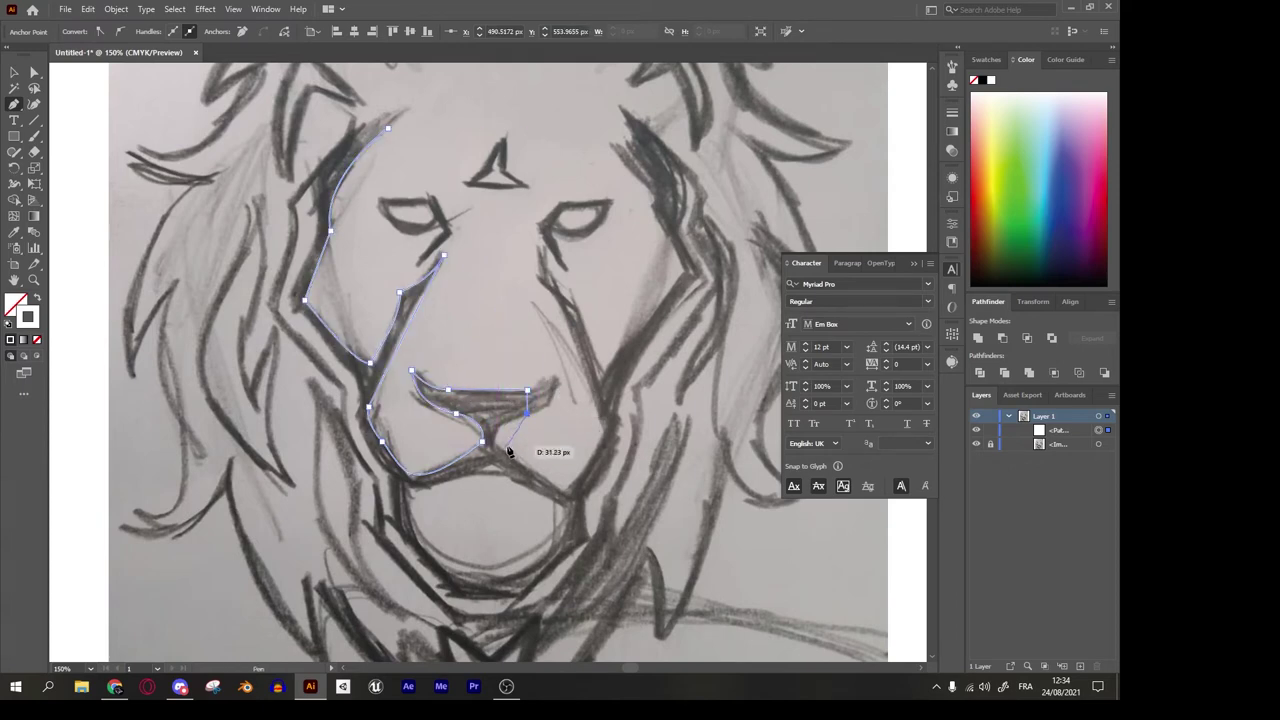
pyautogui.moveTo(408, 485)
pyautogui.mouseDown()
pyautogui.moveTo(425, 501)
pyautogui.moveTo(399, 521)
pyautogui.mouseUp()
pyautogui.scroll(-2, 409, 482)
pyautogui.hscroll(1, 405, 500)
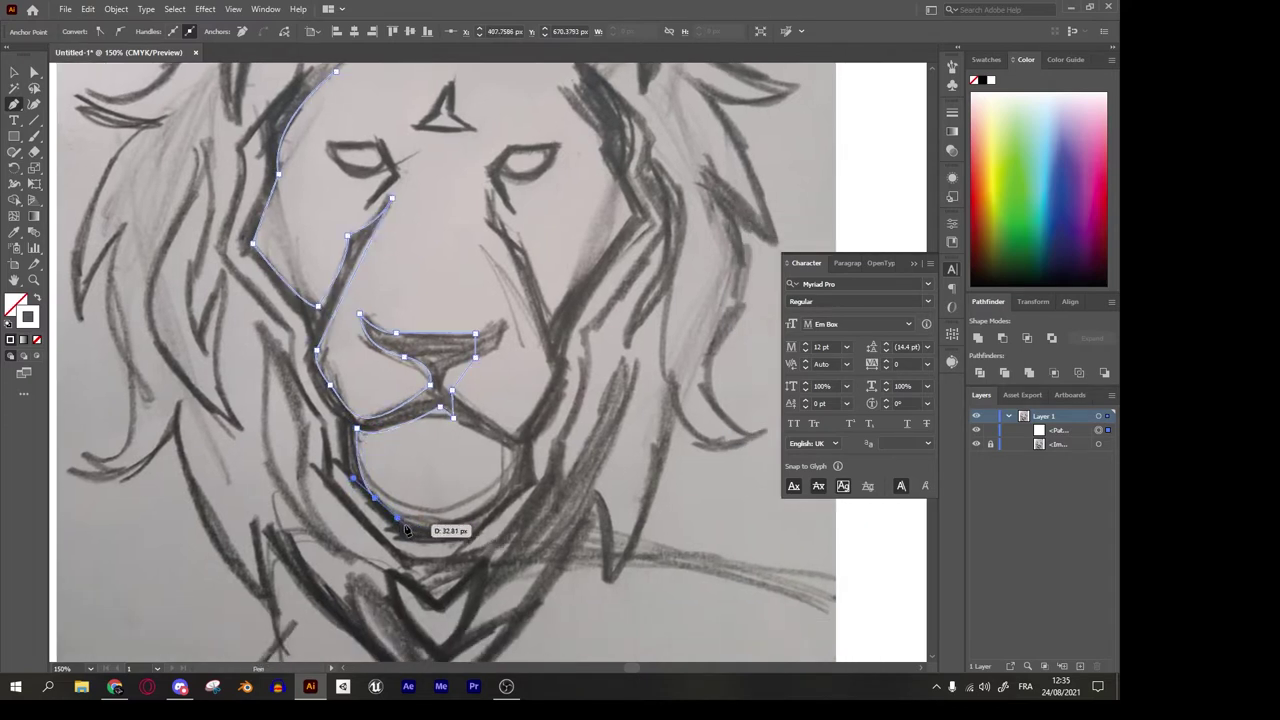
# Continue the outline along the chin and up the jaw and cheek, close it, then begin an eye path.
pyautogui.click(468, 537)
pyautogui.click(493, 499)
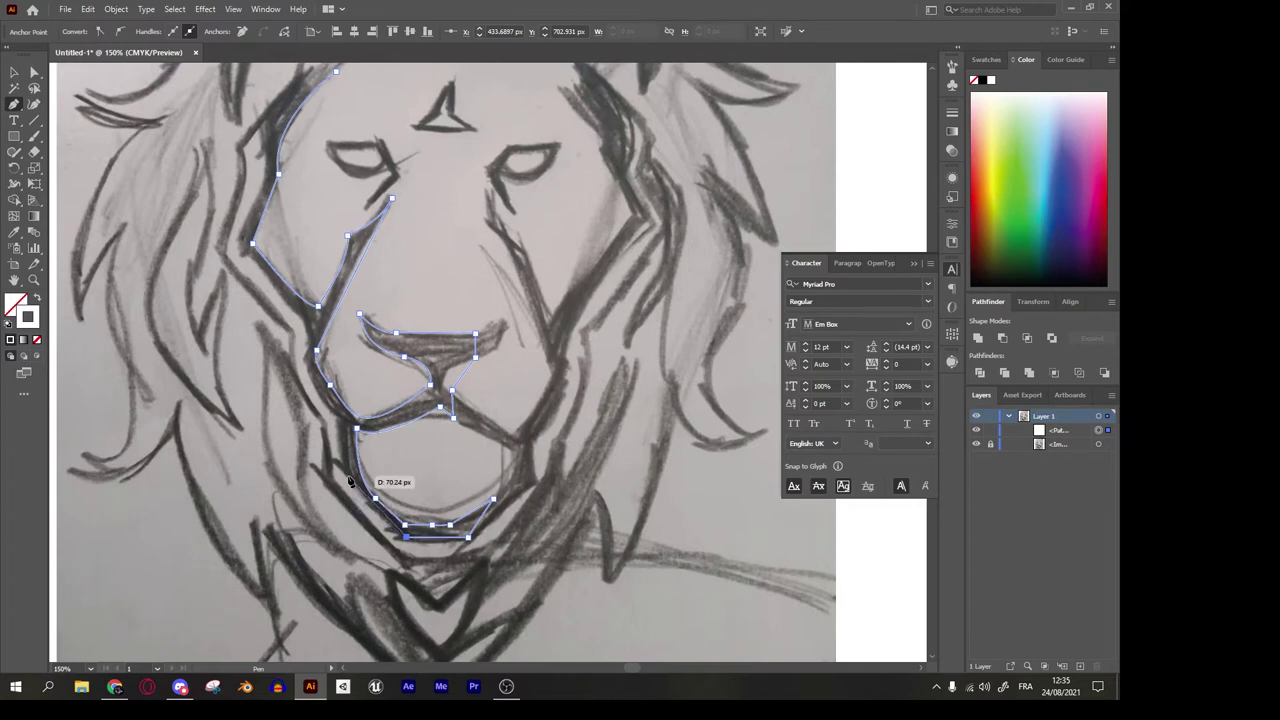
pyautogui.moveTo(338, 415); pyautogui.dragTo(348, 362)
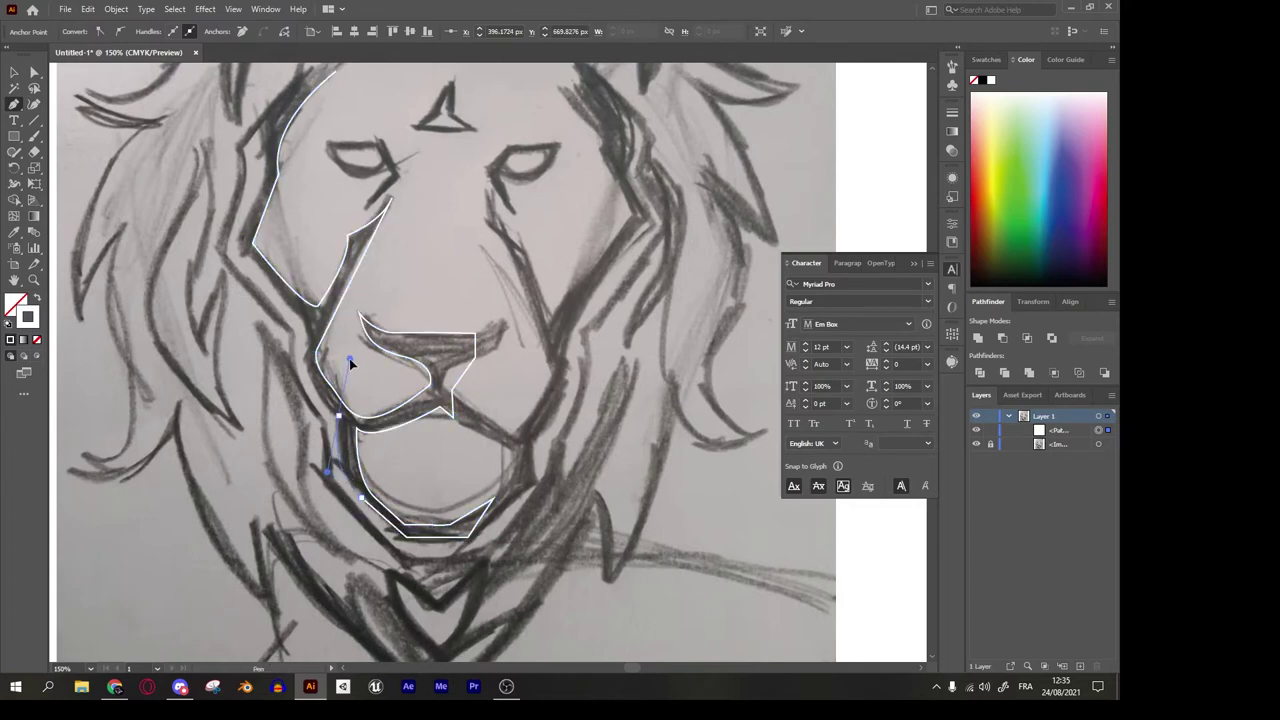
pyautogui.click(306, 364)
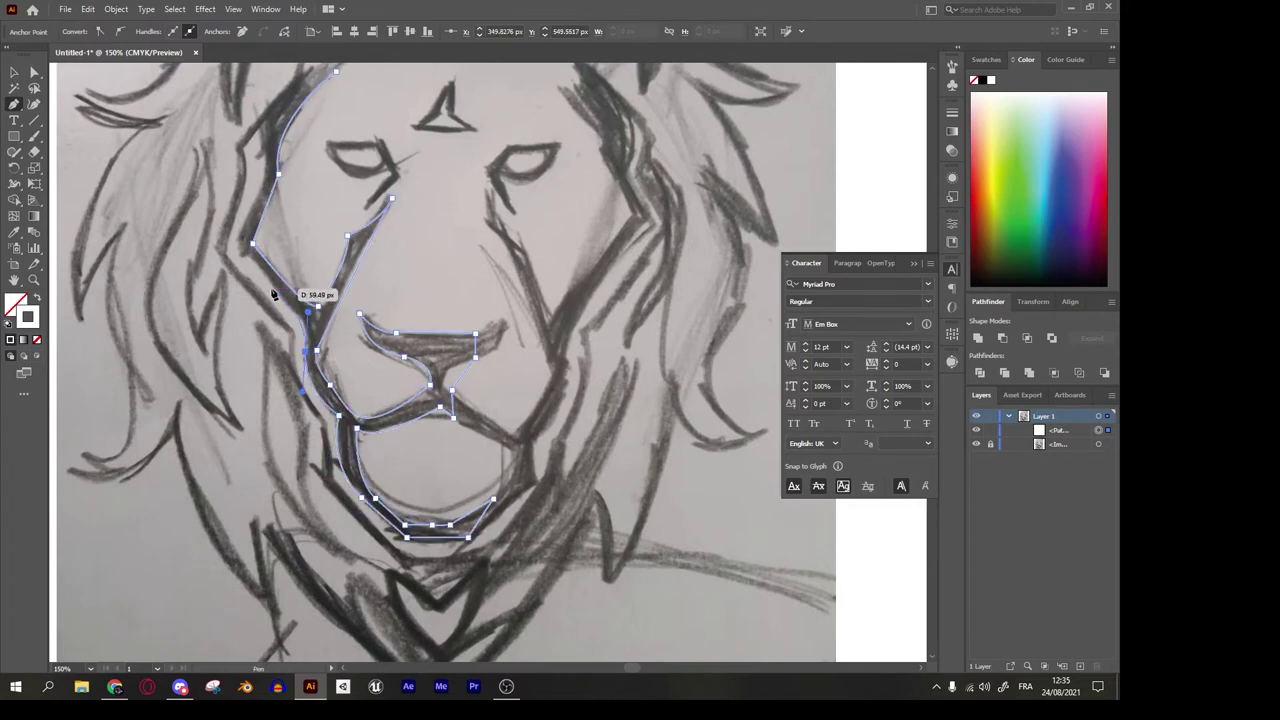
pyautogui.scroll(1, 270, 276)
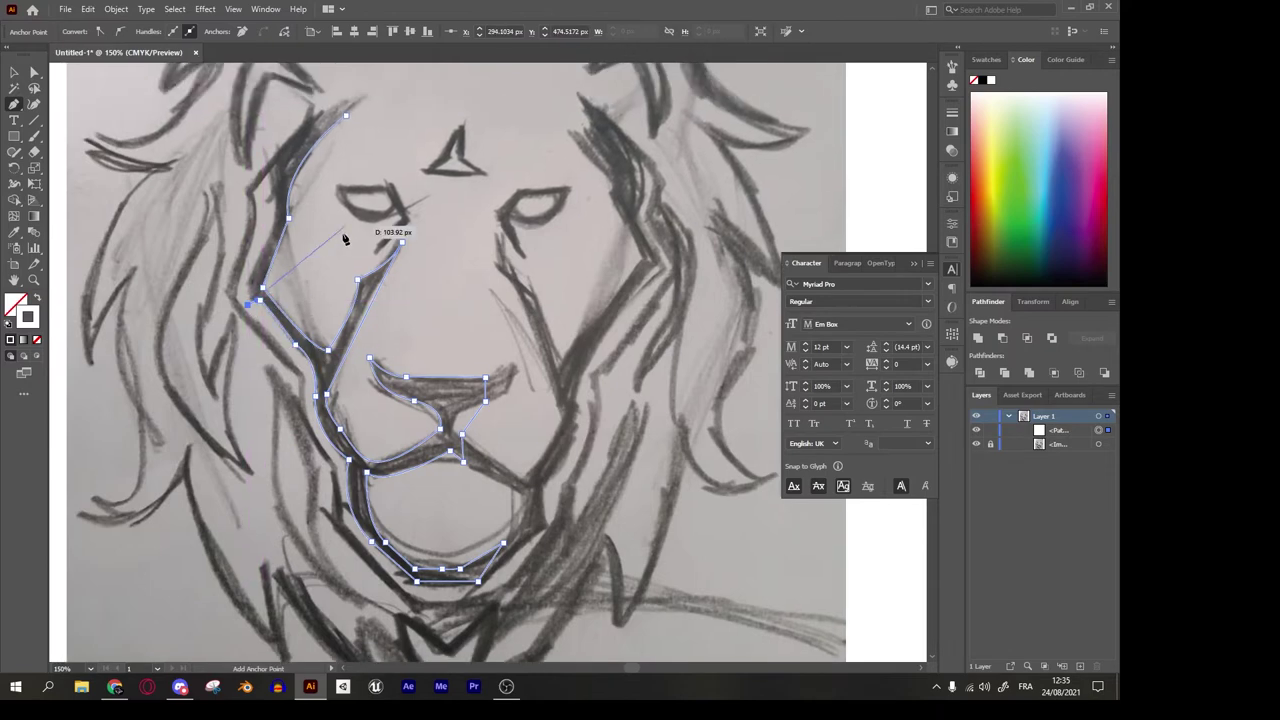
pyautogui.click(265, 245)
pyautogui.click(272, 166)
pyautogui.click(345, 115)
pyautogui.moveTo(340, 188)
pyautogui.mouseDown()
pyautogui.moveTo(396, 212)
pyautogui.moveTo(376, 256)
pyautogui.mouseUp()
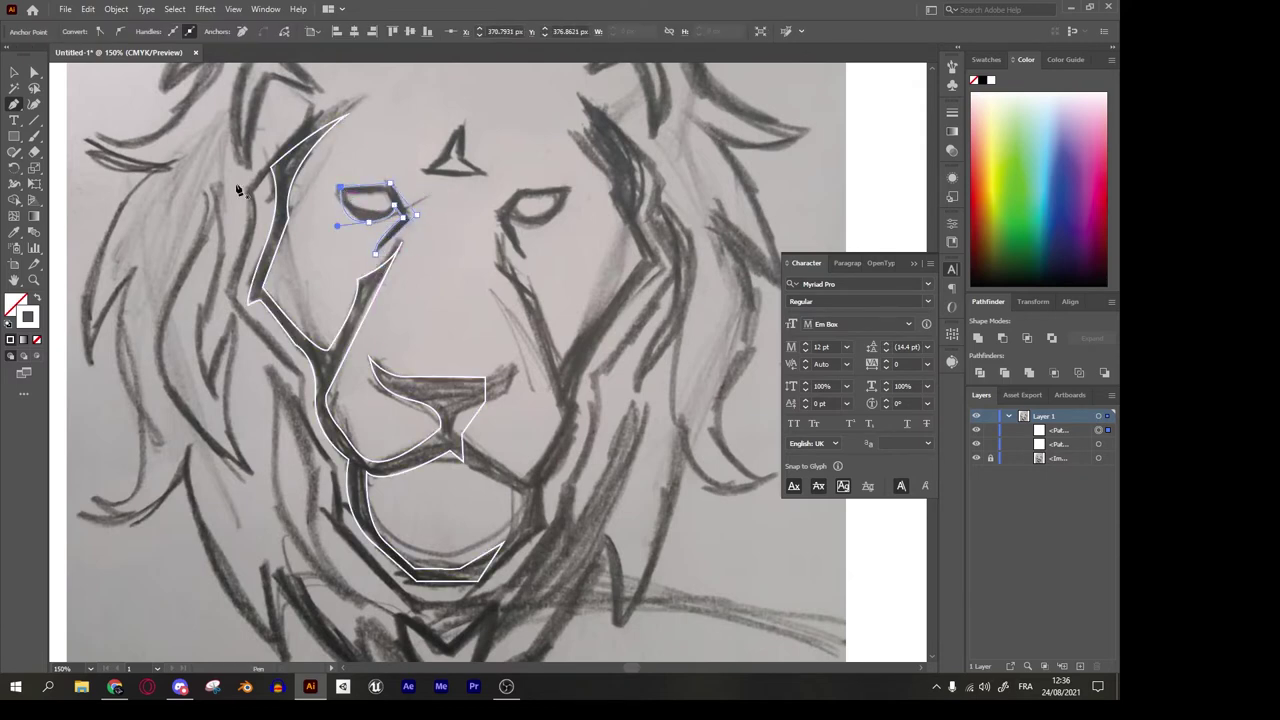
pyautogui.keyDown('ctrl'); pyautogui.click(452, 269); pyautogui.keyUp('ctrl')
# Delete the stray eye path and trace the left eye as a closed shape.
pyautogui.click(400, 215)
pyautogui.press('Delete')
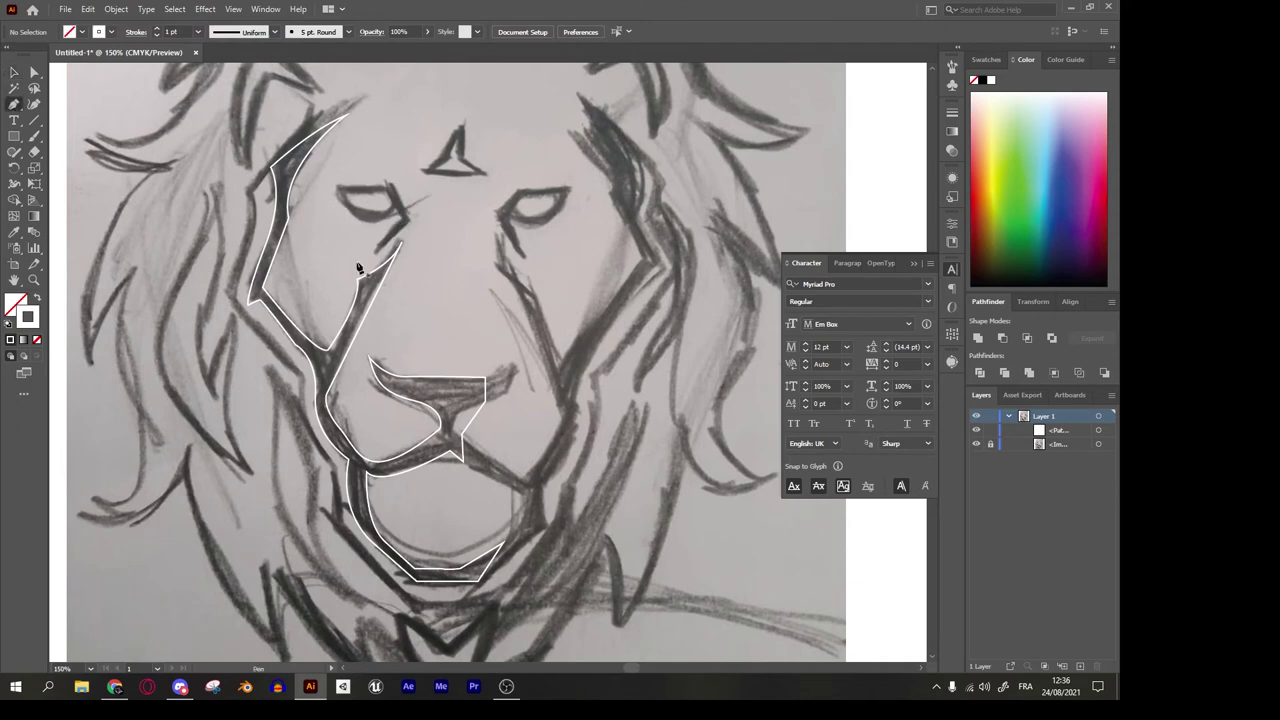
pyautogui.click(330, 185)
pyautogui.moveTo(390, 186); pyautogui.dragTo(411, 226)
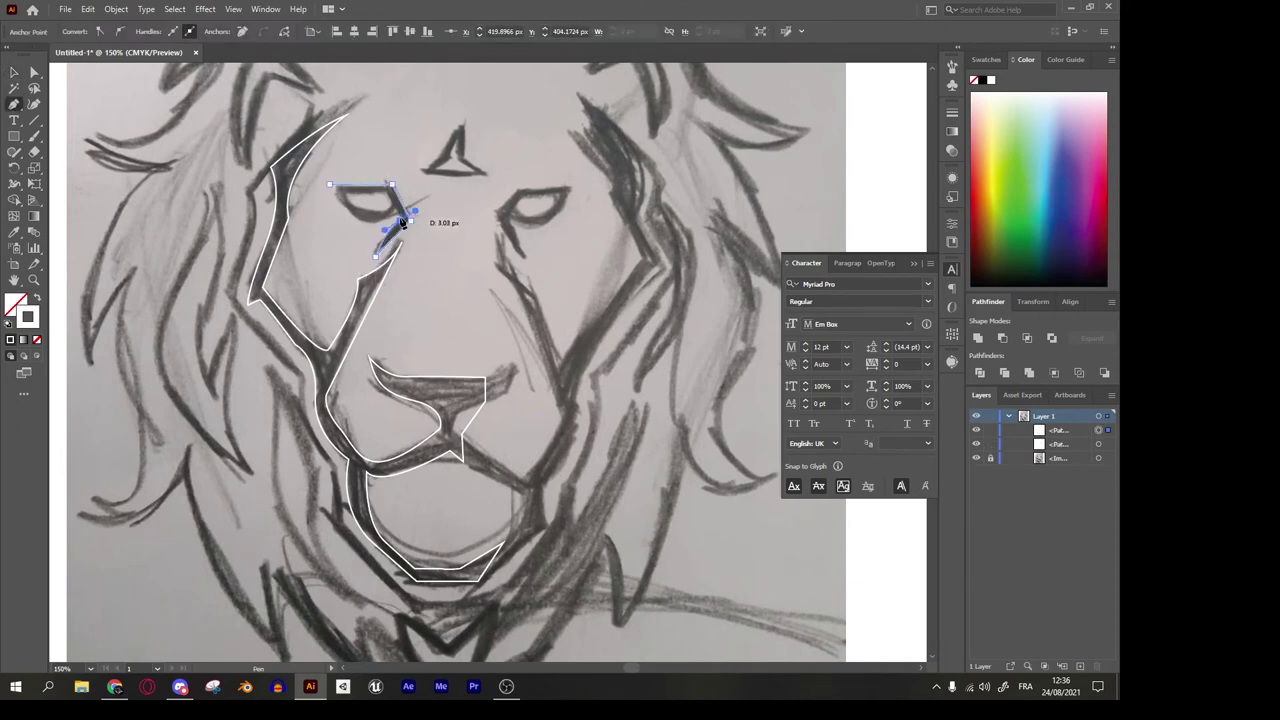
pyautogui.moveTo(330, 186)
pyautogui.mouseDown()
pyautogui.moveTo(335, 203)
pyautogui.moveTo(391, 207)
pyautogui.mouseUp()
pyautogui.click(343, 192)
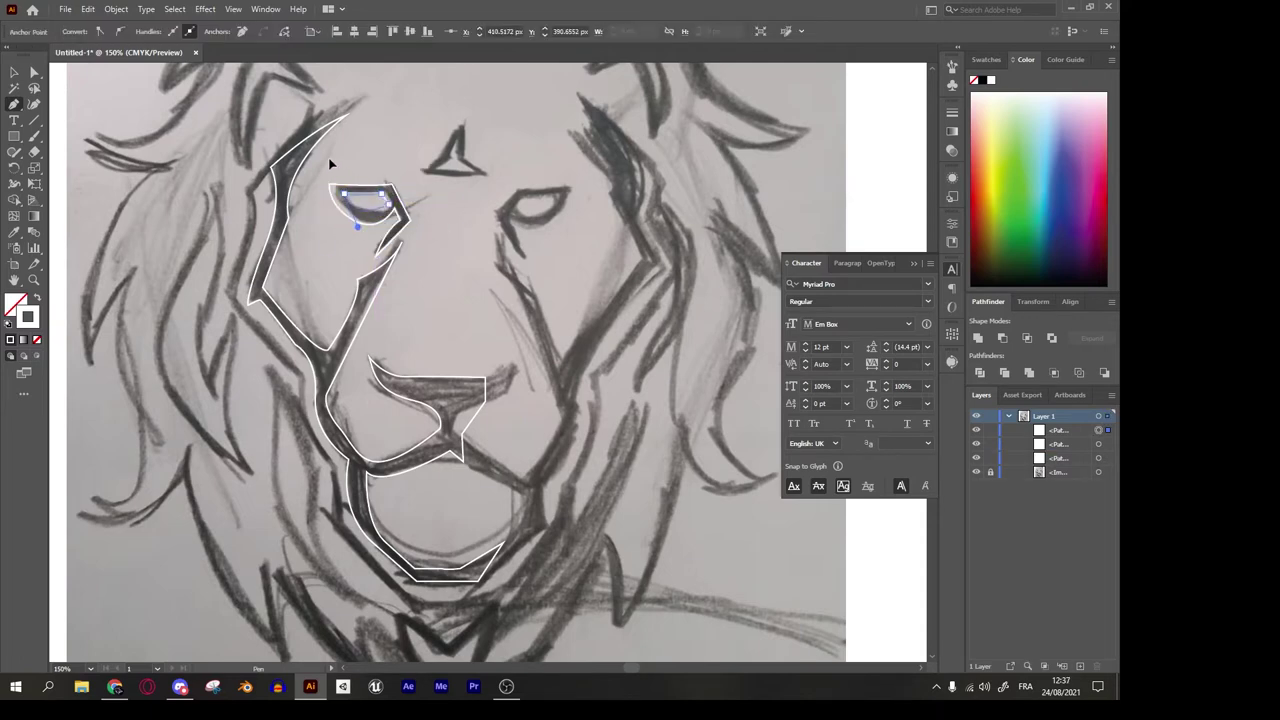
pyautogui.press('Escape')
# Trace the triangular forehead mark above the eyes.
pyautogui.moveTo(456, 171)
pyautogui.mouseDown()
pyautogui.moveTo(491, 171)
pyautogui.moveTo(421, 173)
pyautogui.mouseUp()
pyautogui.keyDown('ctrl'); pyautogui.click(288, 218); pyautogui.keyUp('ctrl')
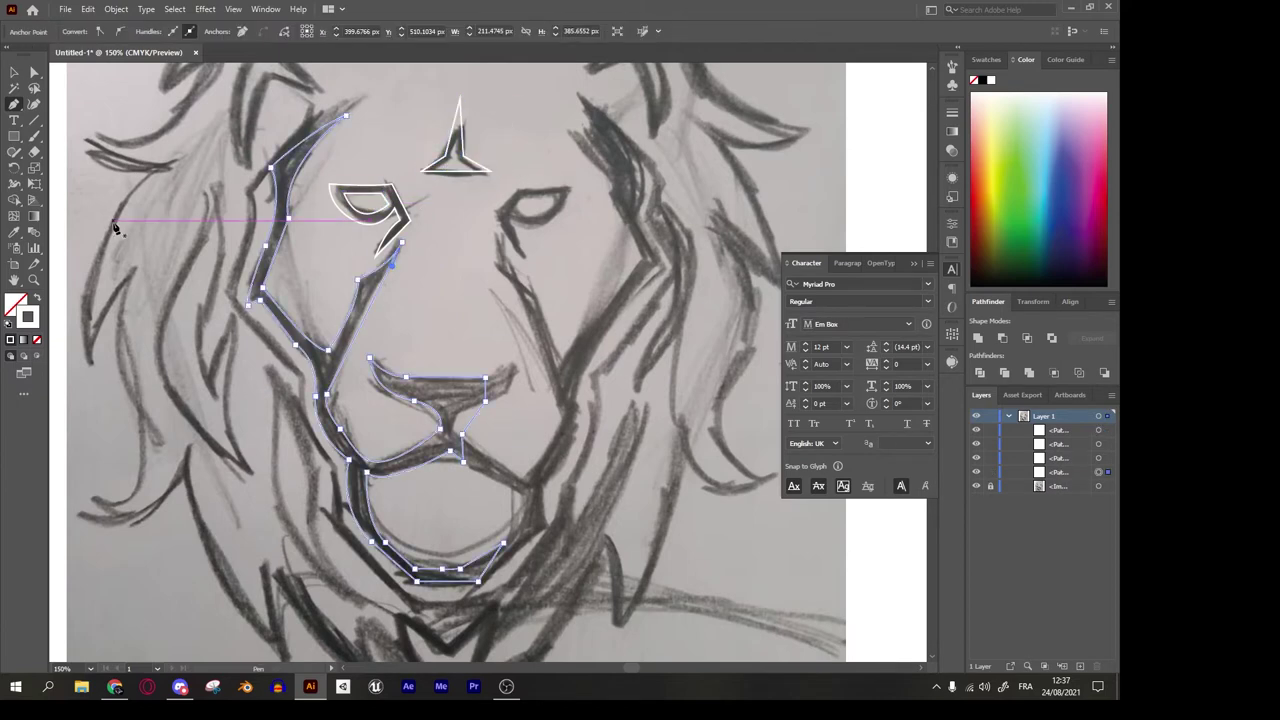
pyautogui.moveTo(115, 228); pyautogui.dragTo(159, 363)
# Draw a closed outer-cheek strip running down the jaw, around the chin and back up.
pyautogui.click(368, 240)
pyautogui.moveTo(340, 262)
pyautogui.mouseDown()
pyautogui.moveTo(300, 297)
pyautogui.moveTo(297, 343)
pyautogui.mouseUp()
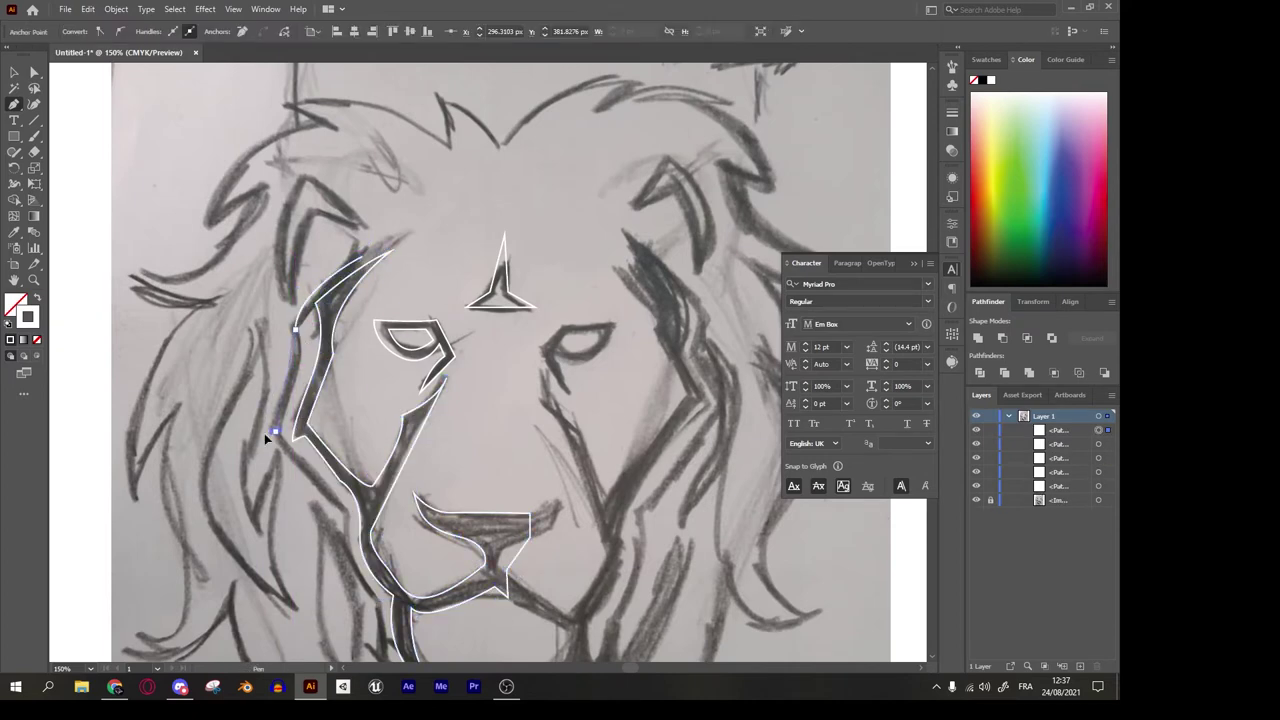
pyautogui.moveTo(347, 517); pyautogui.dragTo(277, 302)
pyautogui.moveTo(305, 383); pyautogui.dragTo(347, 427)
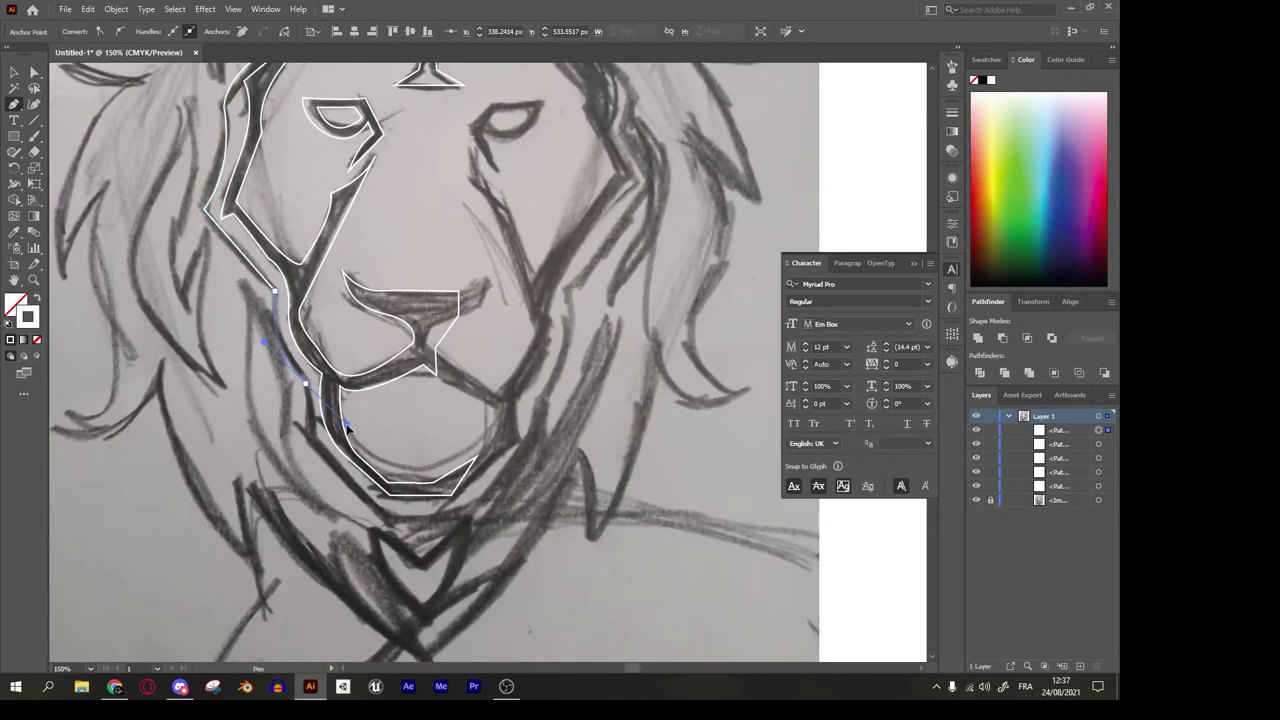
pyautogui.moveTo(423, 523); pyautogui.dragTo(478, 523)
pyautogui.moveTo(302, 441); pyautogui.dragTo(285, 437)
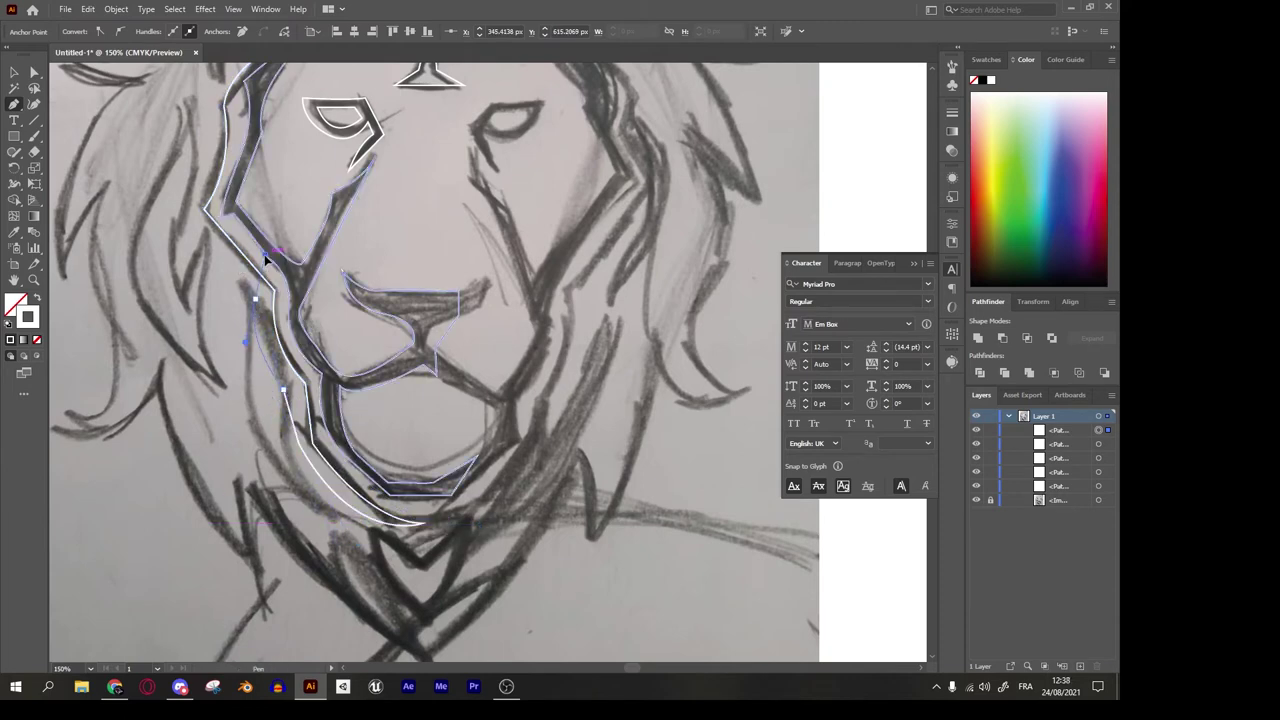
pyautogui.moveTo(221, 277); pyautogui.dragTo(278, 363)
pyautogui.moveTo(238, 300); pyautogui.dragTo(254, 352)
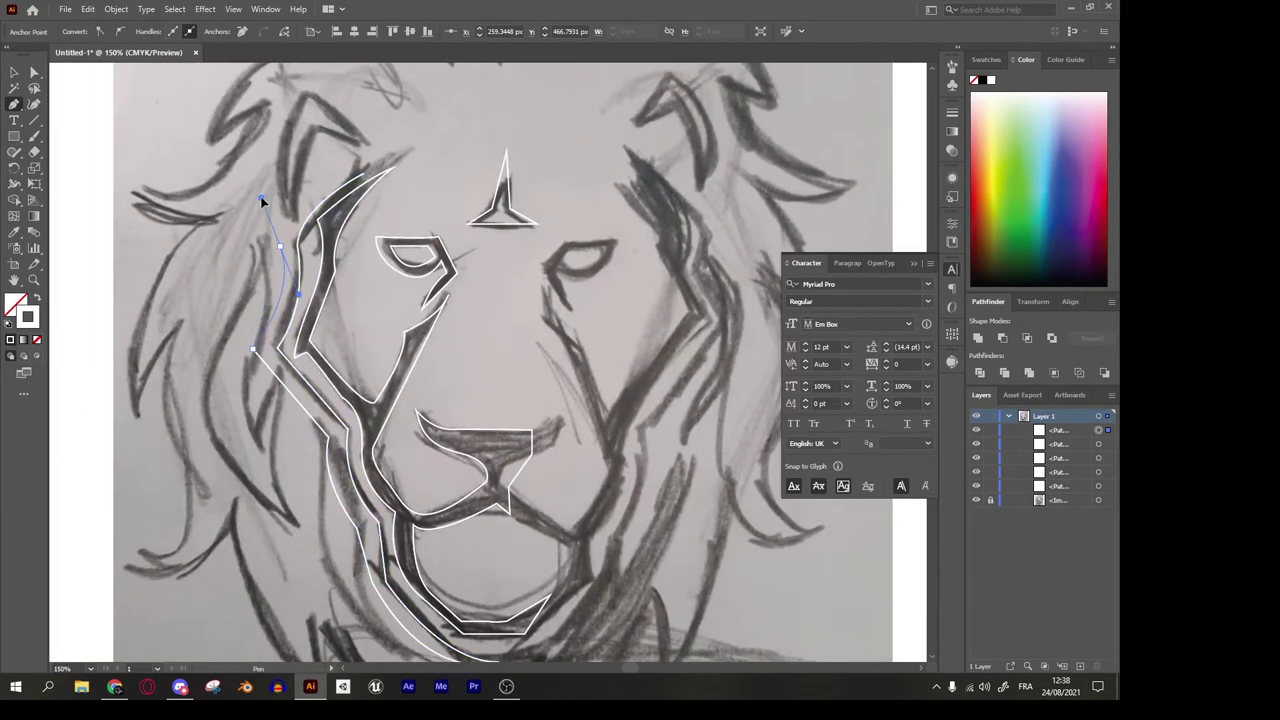
pyautogui.moveTo(364, 173); pyautogui.dragTo(340, 182)
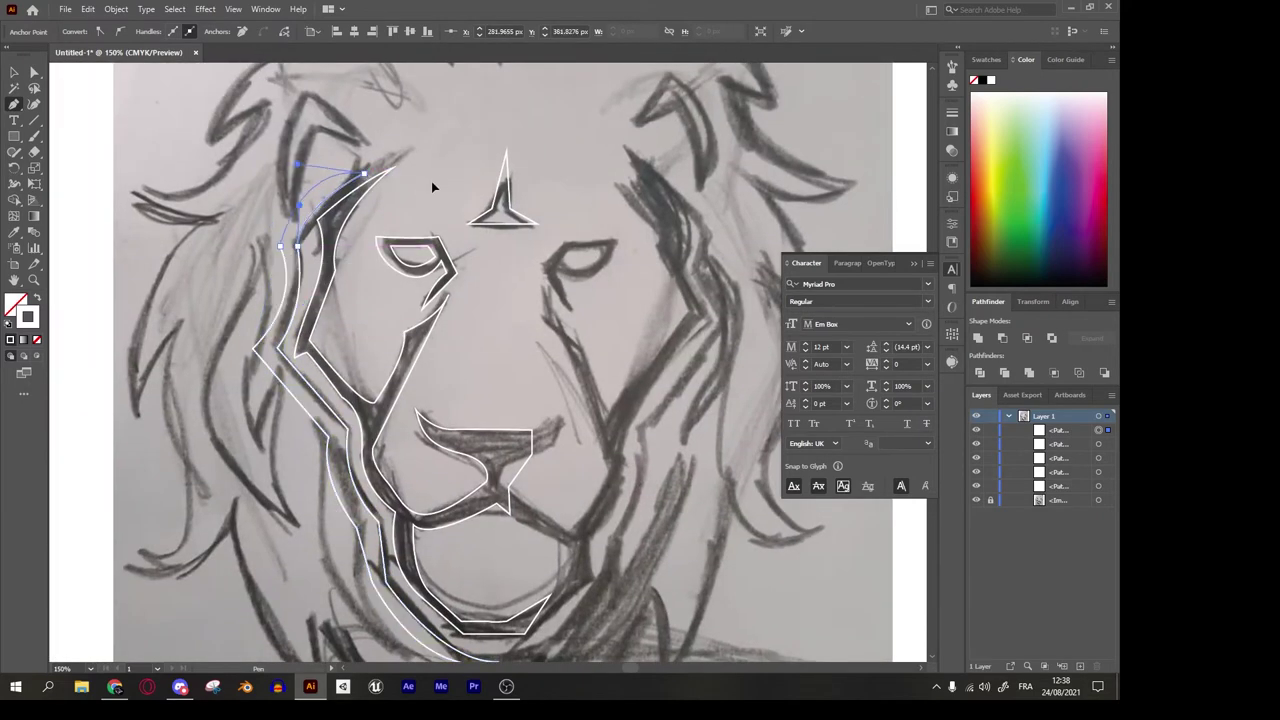
# Start a new path below the chin tracing the neck line and mane tufts.
pyautogui.click(497, 660)
pyautogui.scroll(-5, 497, 660)
pyautogui.click(455, 553)
pyautogui.moveTo(272, 393)
pyautogui.mouseDown()
pyautogui.moveTo(281, 458)
pyautogui.moveTo(389, 531)
pyautogui.mouseUp()
pyautogui.click(277, 340)
pyautogui.moveTo(185, 373); pyautogui.dragTo(193, 377)
# Trace the mane outline up the left side to the top of the head.
pyautogui.click(235, 319)
pyautogui.click(222, 256)
pyautogui.moveTo(229, 133); pyautogui.dragTo(211, 175)
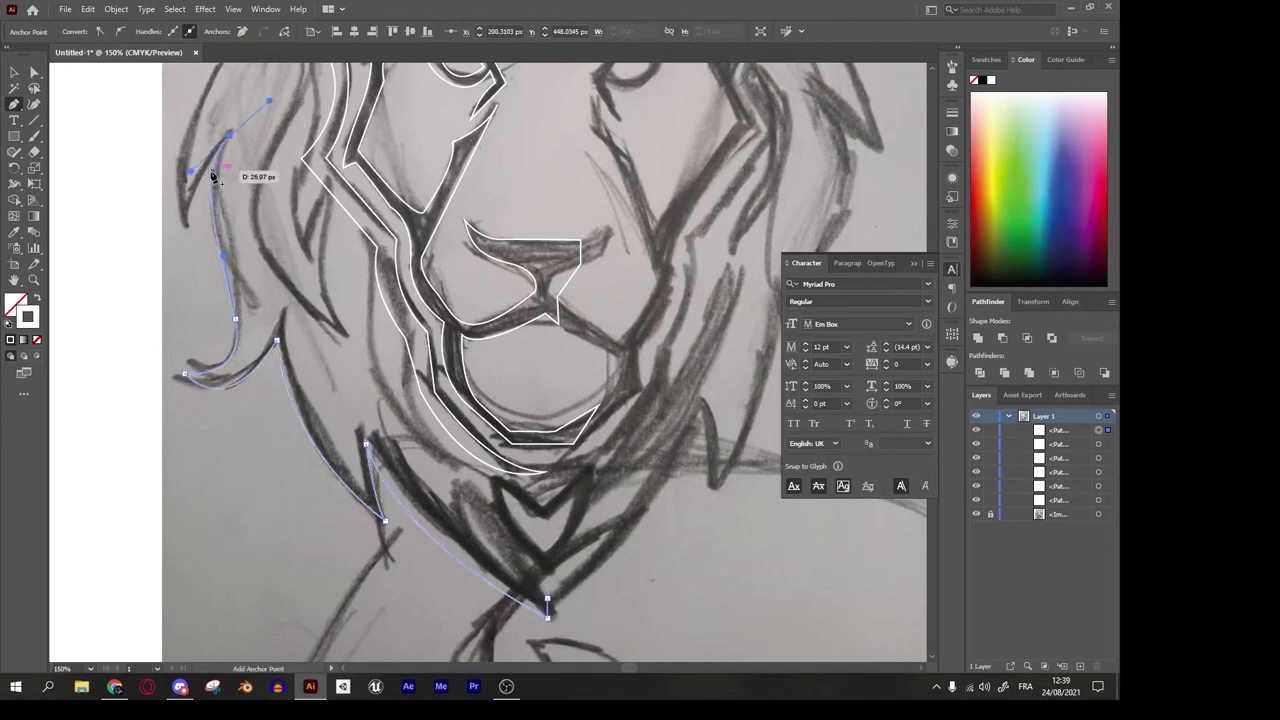
pyautogui.moveTo(183, 289); pyautogui.dragTo(168, 479)
pyautogui.moveTo(241, 223); pyautogui.dragTo(347, 176)
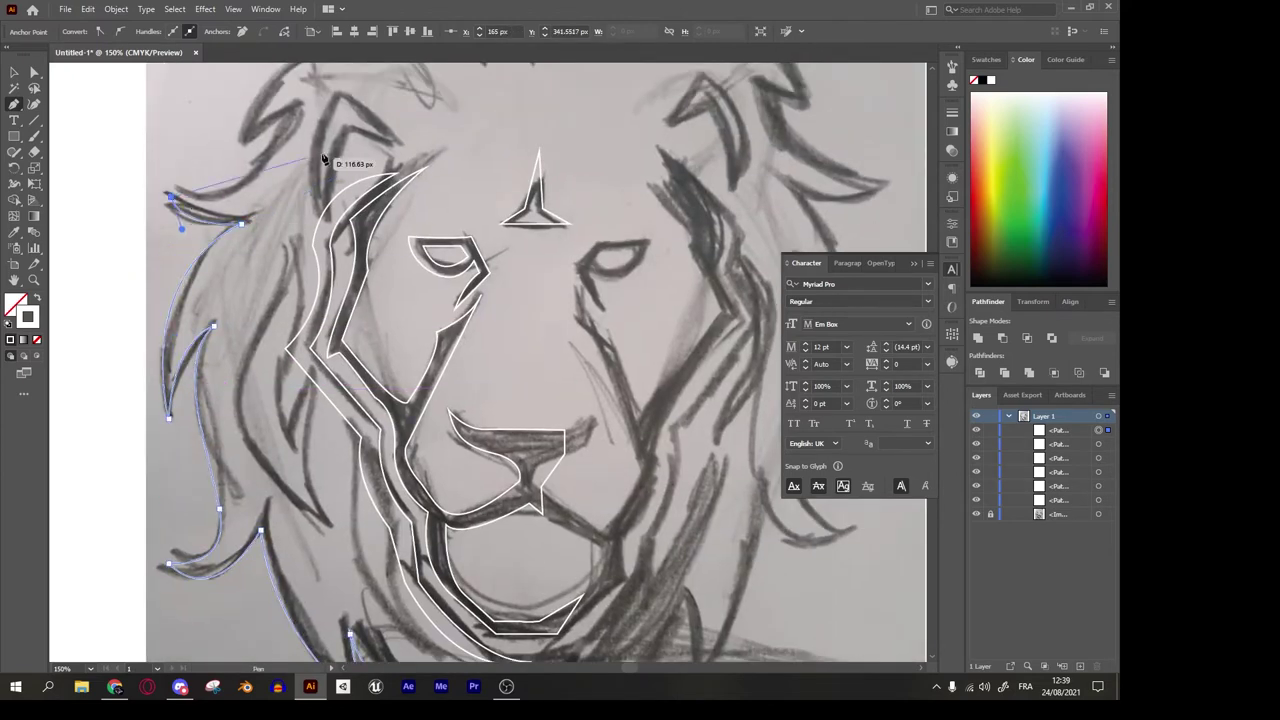
pyautogui.click(295, 107)
pyautogui.scroll(5, 309, 141)
pyautogui.scroll(-4, 305, 398)
pyautogui.click(187, 310)
pyautogui.moveTo(301, 210)
pyautogui.mouseDown()
pyautogui.moveTo(360, 227)
pyautogui.moveTo(491, 313)
pyautogui.mouseUp()
pyautogui.click(256, 189)
# Trace the central mane spike and curve the outline back down to the lower tuft.
pyautogui.moveTo(425, 231); pyautogui.dragTo(450, 179)
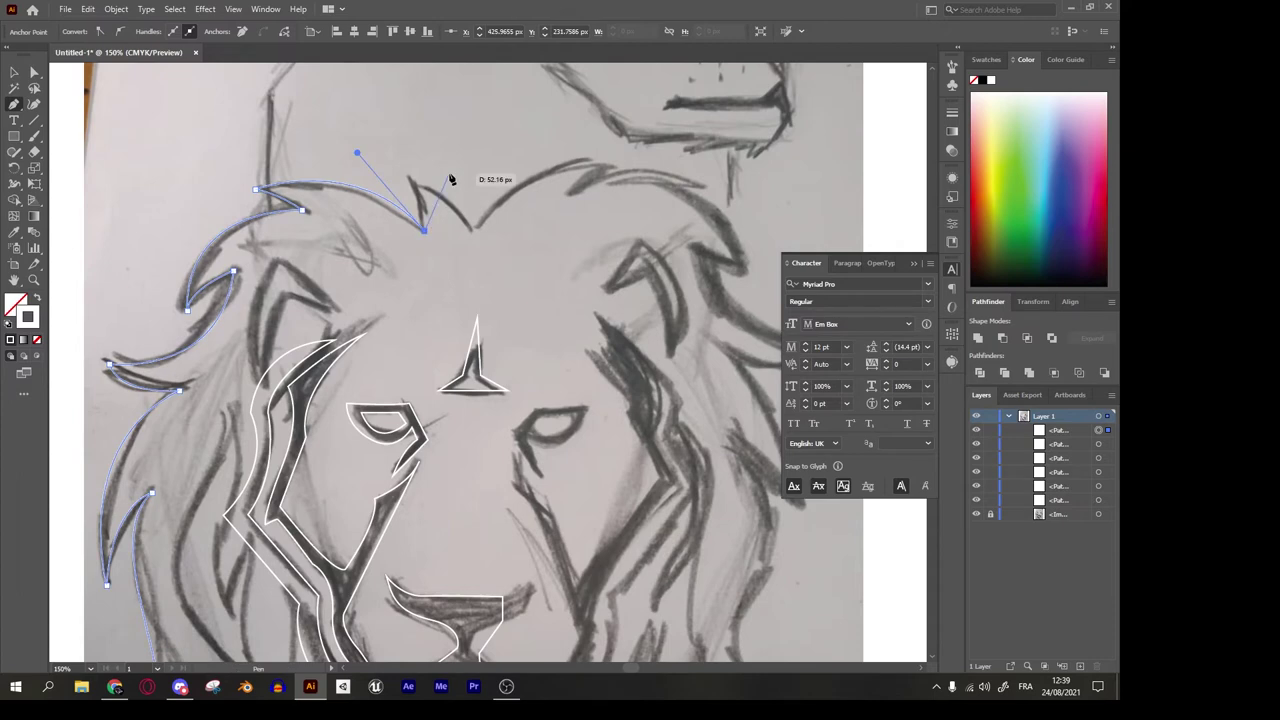
pyautogui.click(451, 283)
pyautogui.click(328, 205)
pyautogui.moveTo(350, 243)
pyautogui.mouseDown()
pyautogui.moveTo(355, 271)
pyautogui.moveTo(345, 224)
pyautogui.mouseUp()
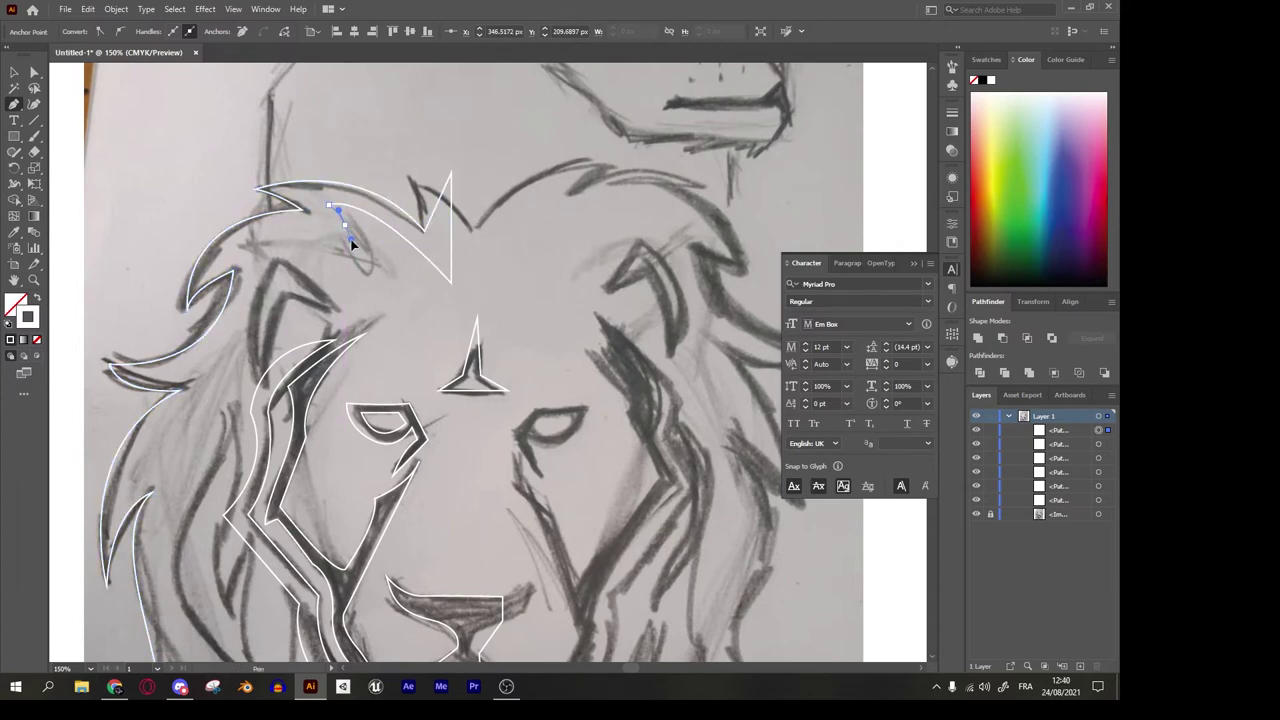
pyautogui.moveTo(223, 258); pyautogui.dragTo(206, 291)
pyautogui.click(187, 310)
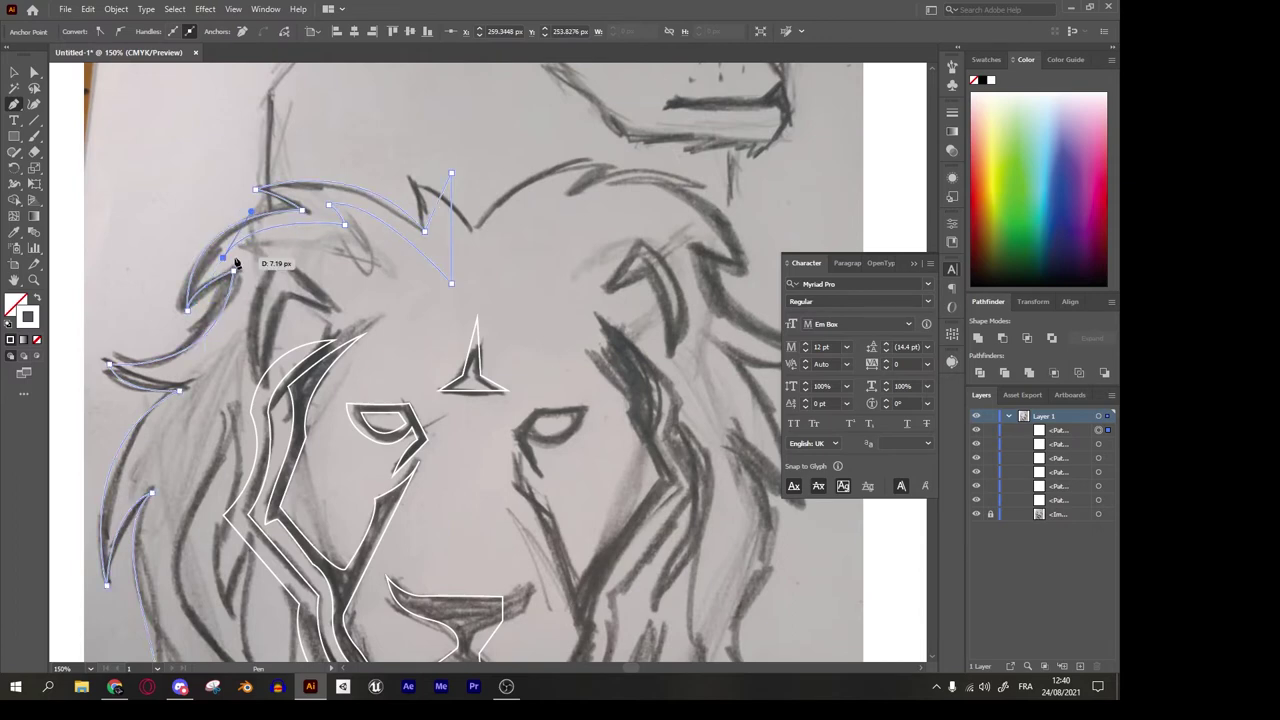
pyautogui.moveTo(172, 372); pyautogui.dragTo(96, 386)
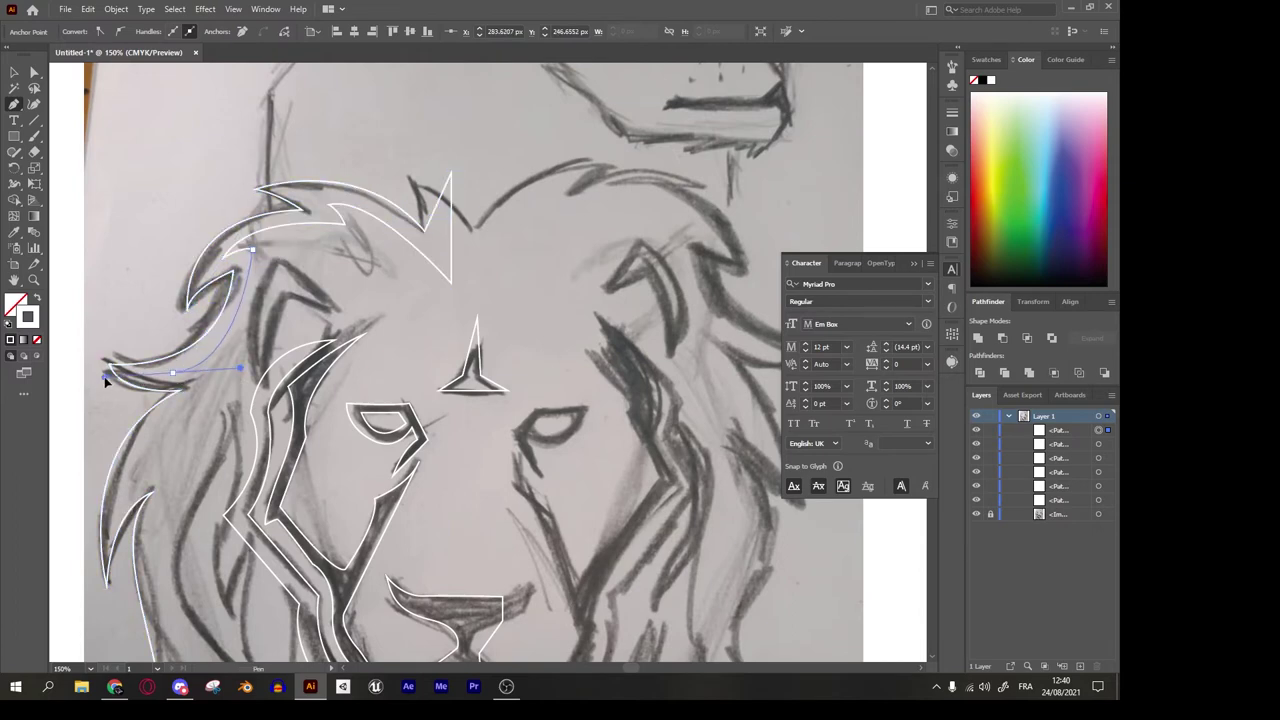
pyautogui.moveTo(193, 386); pyautogui.dragTo(205, 373)
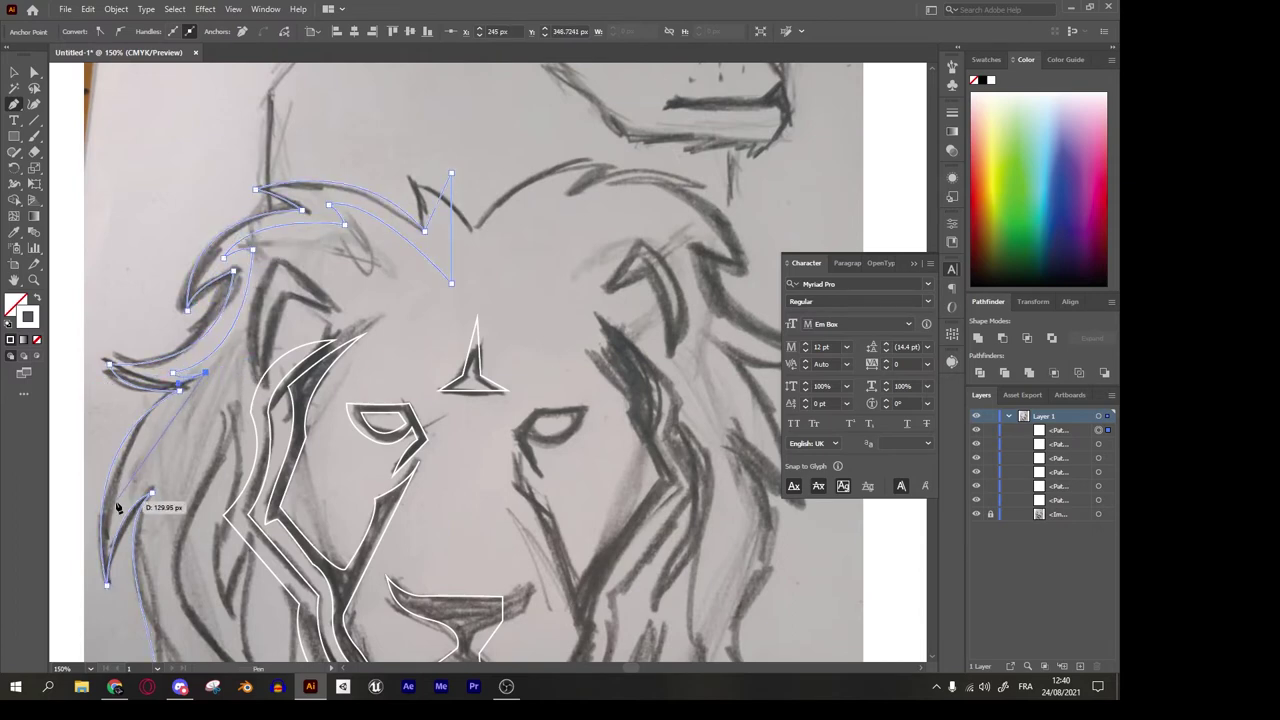
# Continue the outer mane outline down the left side toward the chin.
pyautogui.press('ctrl')
pyautogui.moveTo(208, 390); pyautogui.dragTo(205, 382)
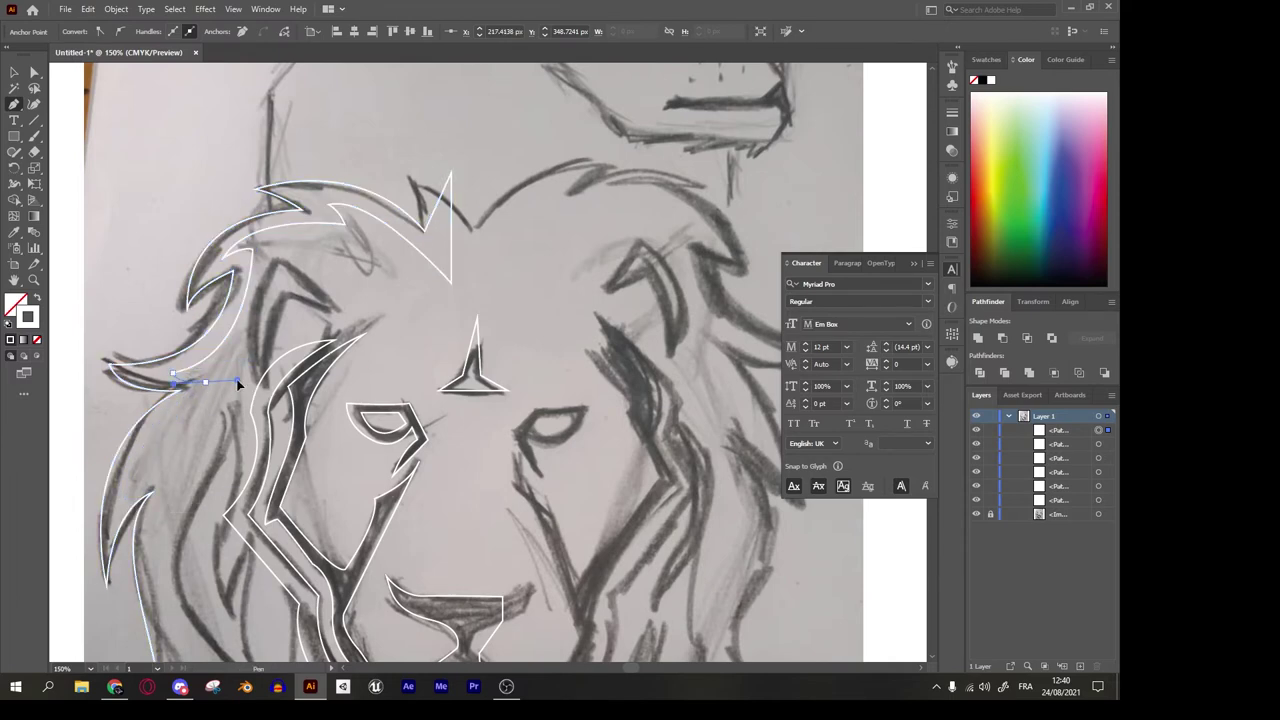
pyautogui.moveTo(119, 508); pyautogui.dragTo(128, 573)
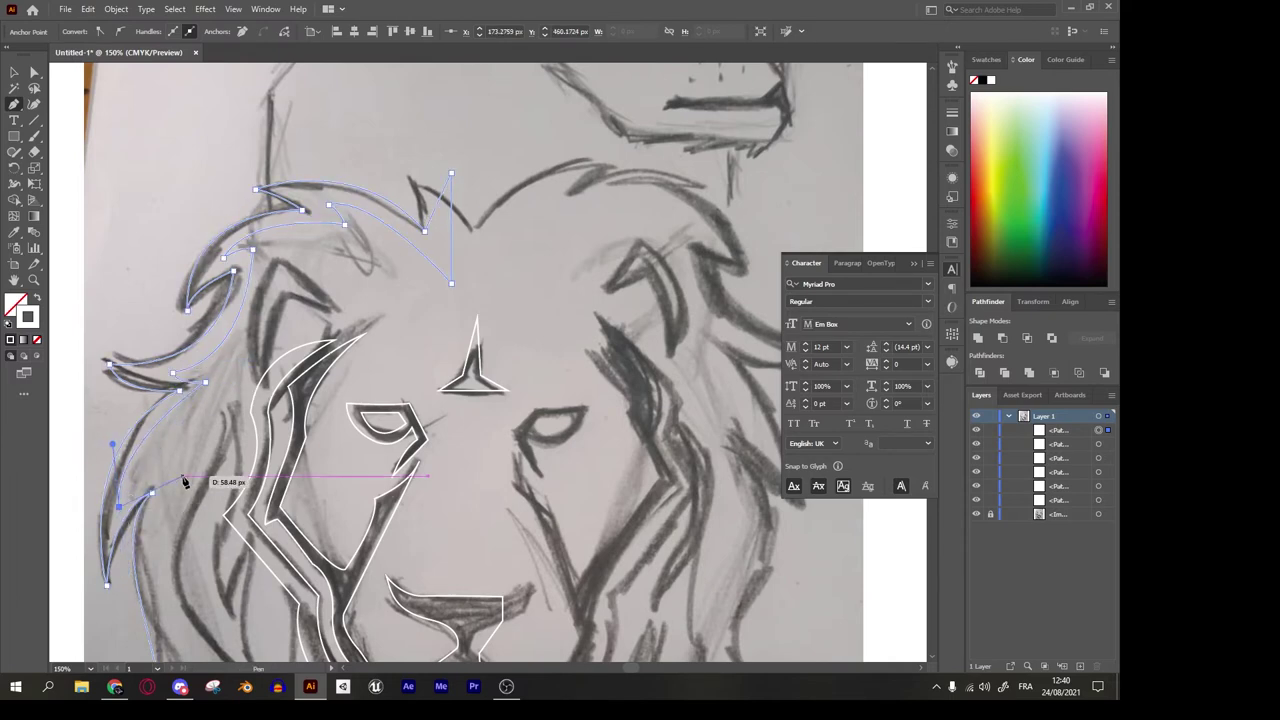
pyautogui.moveTo(151, 503); pyautogui.dragTo(214, 497)
pyautogui.moveTo(153, 470)
pyautogui.mouseDown()
pyautogui.moveTo(110, 385)
pyautogui.moveTo(143, 295)
pyautogui.mouseUp()
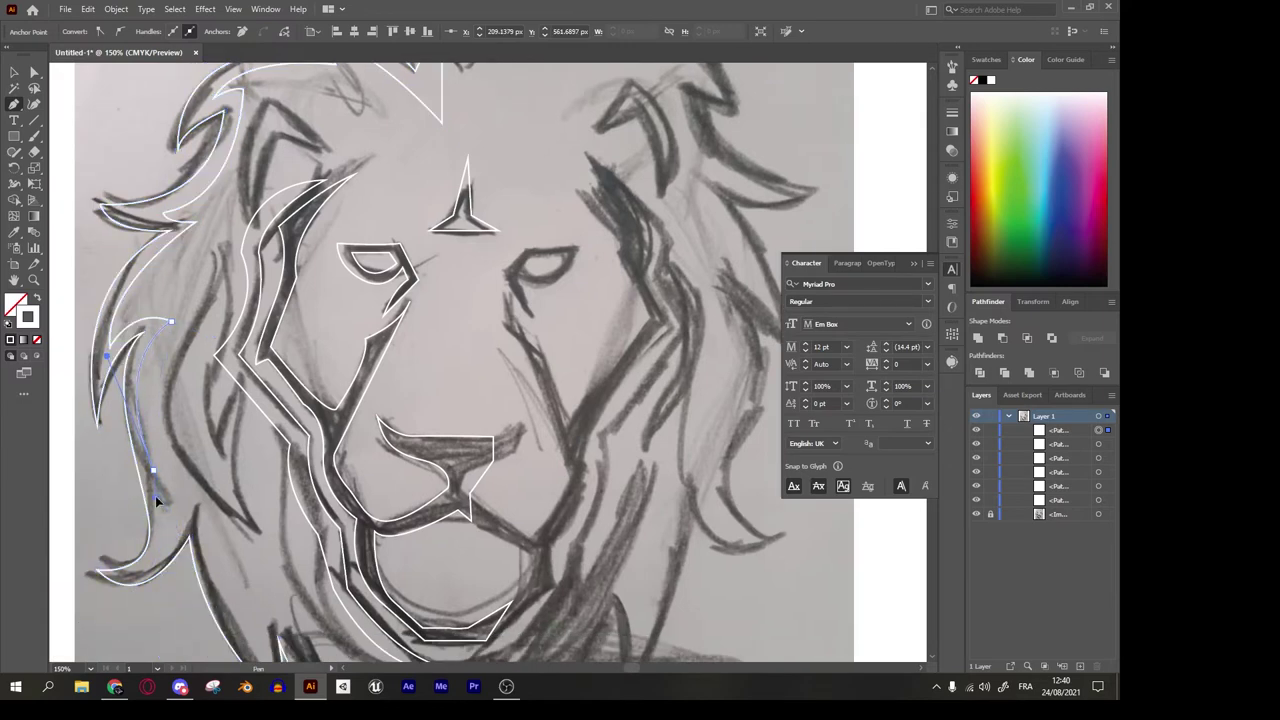
pyautogui.moveTo(150, 521); pyautogui.dragTo(138, 582)
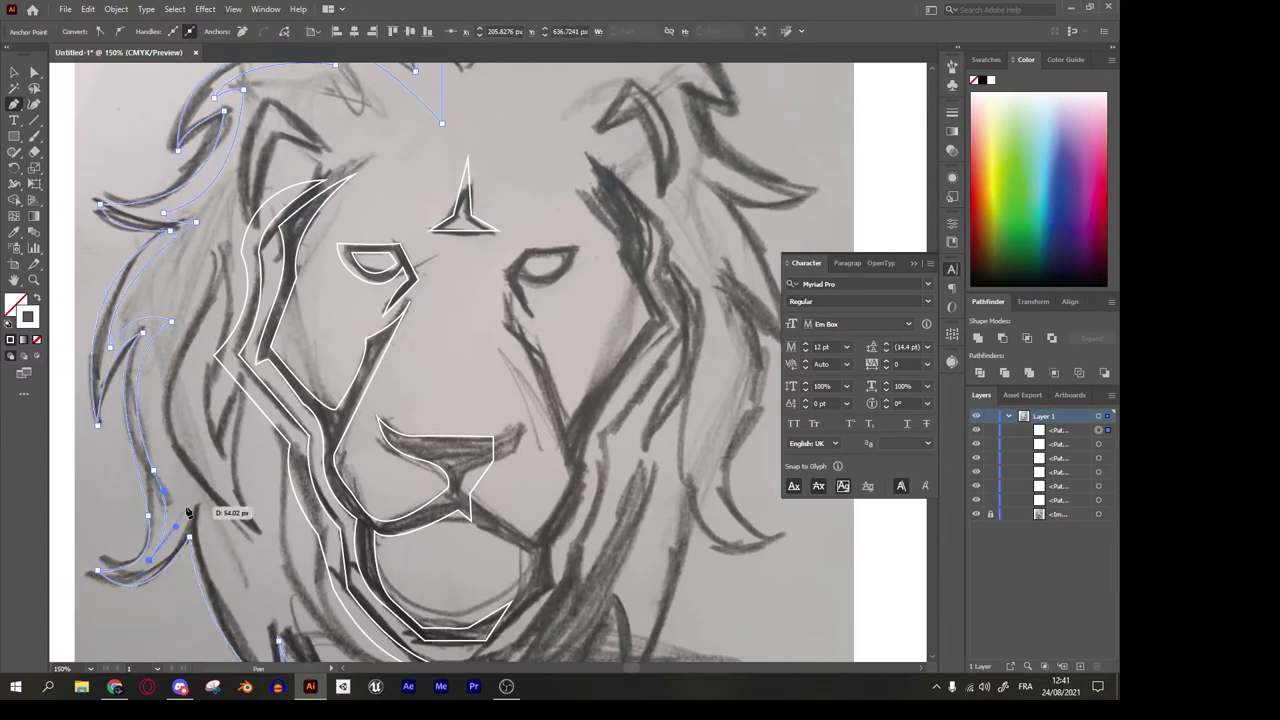
pyautogui.moveTo(191, 484); pyautogui.dragTo(193, 433)
pyautogui.moveTo(213, 577); pyautogui.dragTo(235, 607)
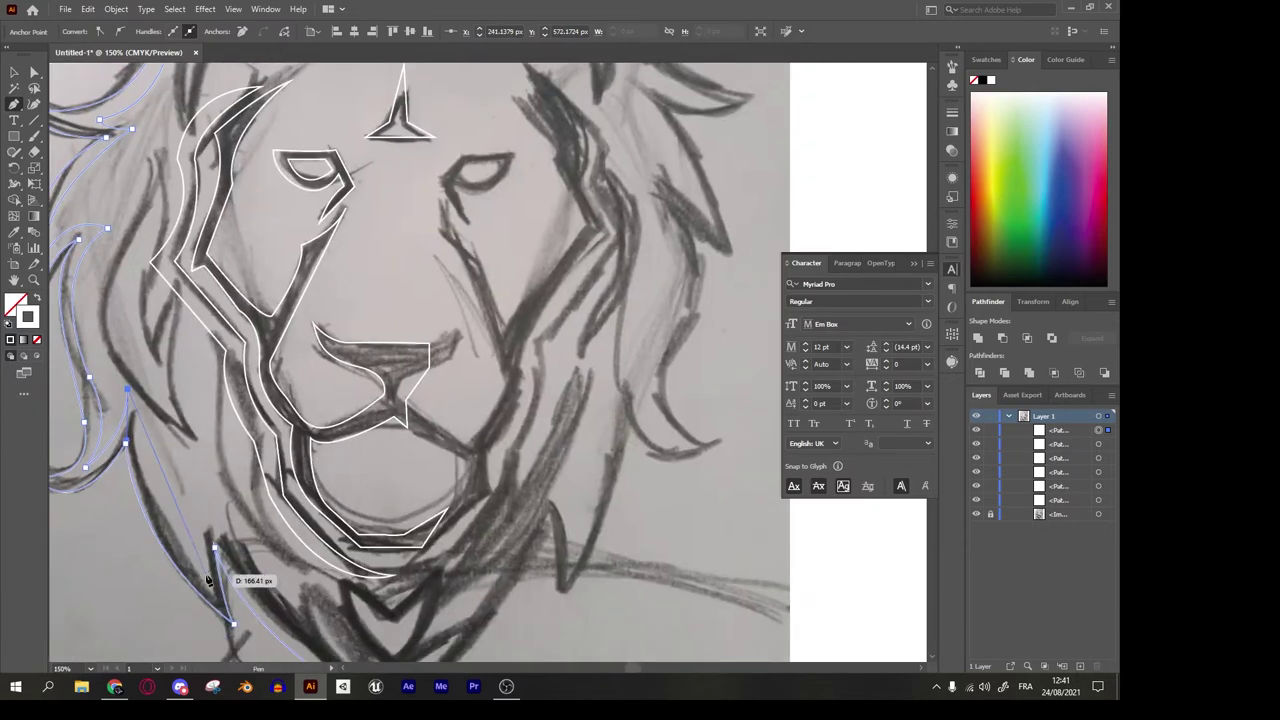
pyautogui.moveTo(316, 607)
pyautogui.mouseDown()
pyautogui.moveTo(437, 647)
pyautogui.moveTo(474, 457)
pyautogui.mouseUp()
# Draw a new mane strand from near the top of the mane down toward the chin.
pyautogui.press('v')
pyautogui.hotkey('ctrl', '1')
pyautogui.press('p')
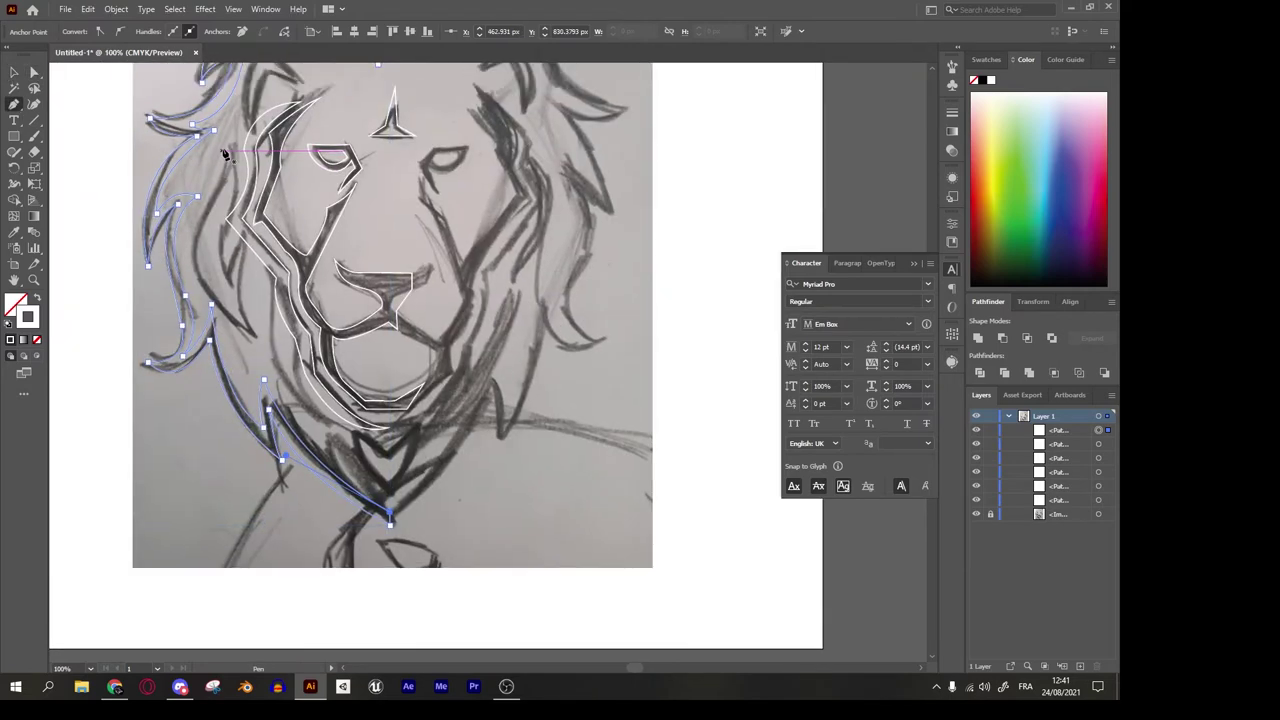
pyautogui.moveTo(222, 150); pyautogui.dragTo(203, 238)
pyautogui.moveTo(232, 328); pyautogui.dragTo(256, 341)
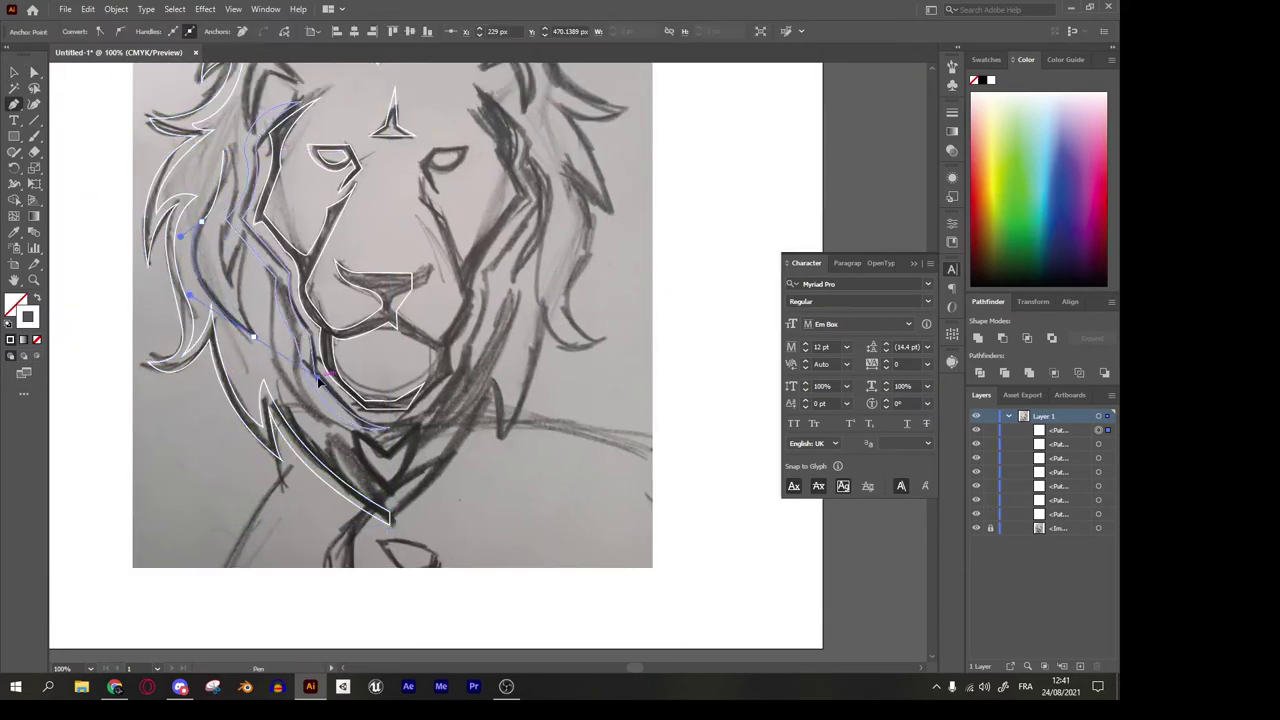
pyautogui.scroll(3, 235, 285)
pyautogui.moveTo(243, 163)
pyautogui.mouseDown()
pyautogui.moveTo(230, 268)
pyautogui.moveTo(142, 313)
pyautogui.mouseUp()
pyautogui.scroll(3, 142, 313)
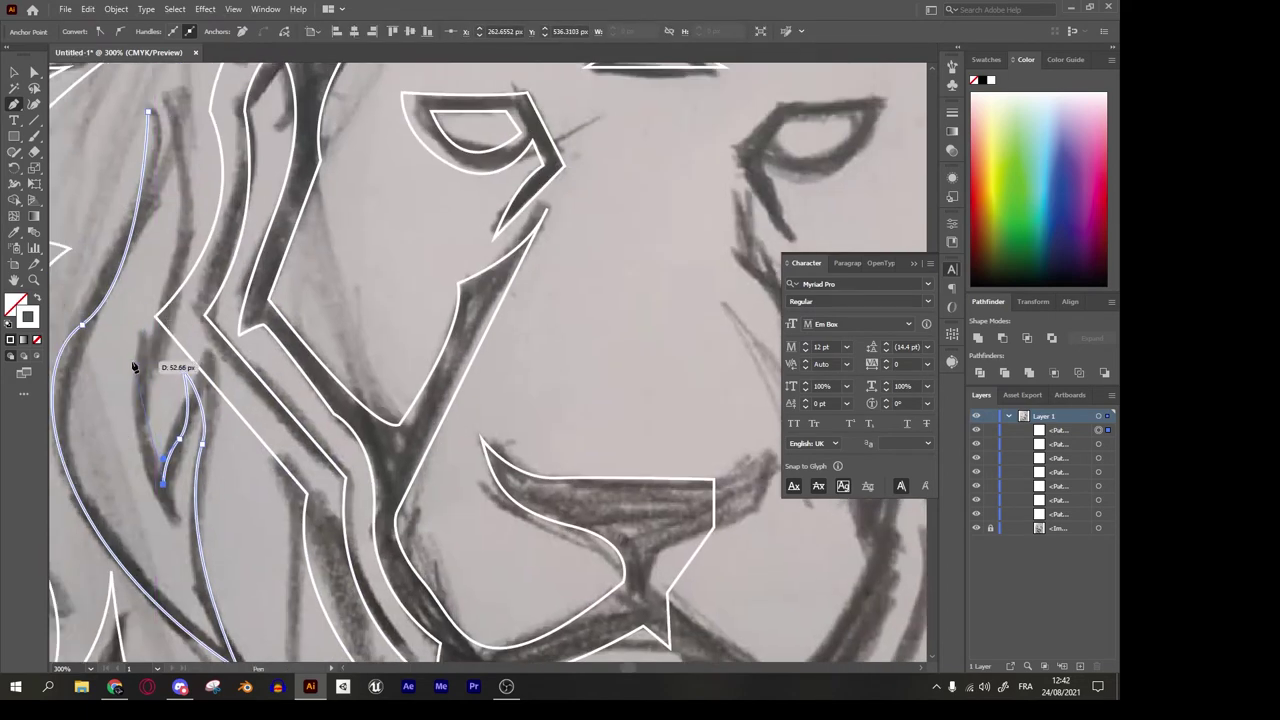
pyautogui.moveTo(133, 367); pyautogui.dragTo(139, 317)
pyautogui.click(148, 110)
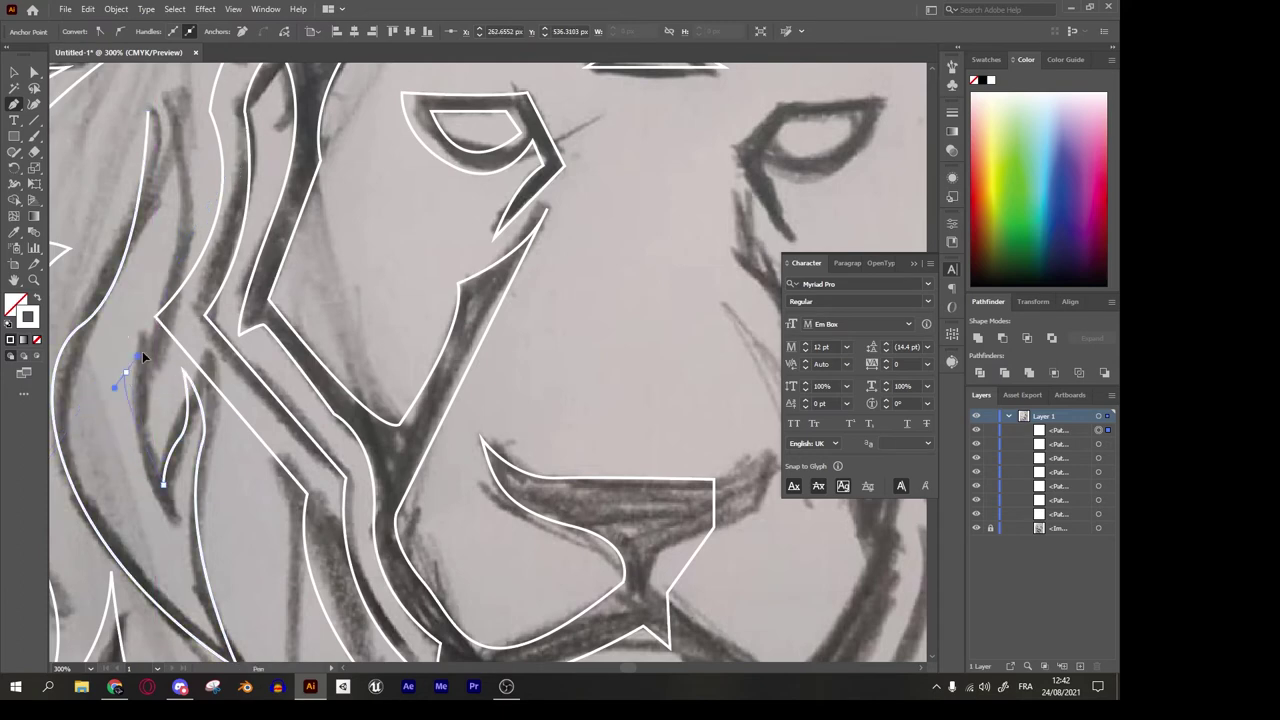
pyautogui.scroll(-2, 150, 114)
pyautogui.moveTo(222, 370)
pyautogui.mouseDown()
pyautogui.moveTo(350, 530)
pyautogui.moveTo(336, 520)
pyautogui.mouseUp()
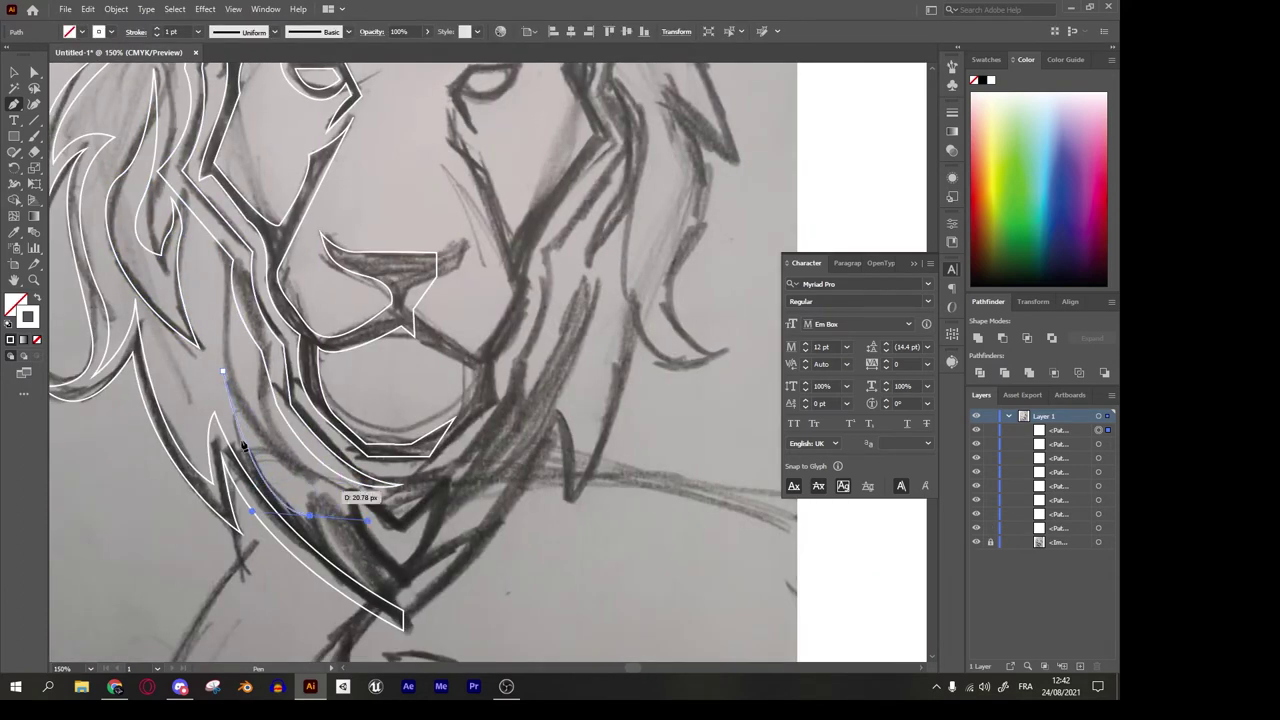
pyautogui.click(311, 516)
# Draw the V shape at the chin.
pyautogui.press('Escape')
pyautogui.click(345, 488)
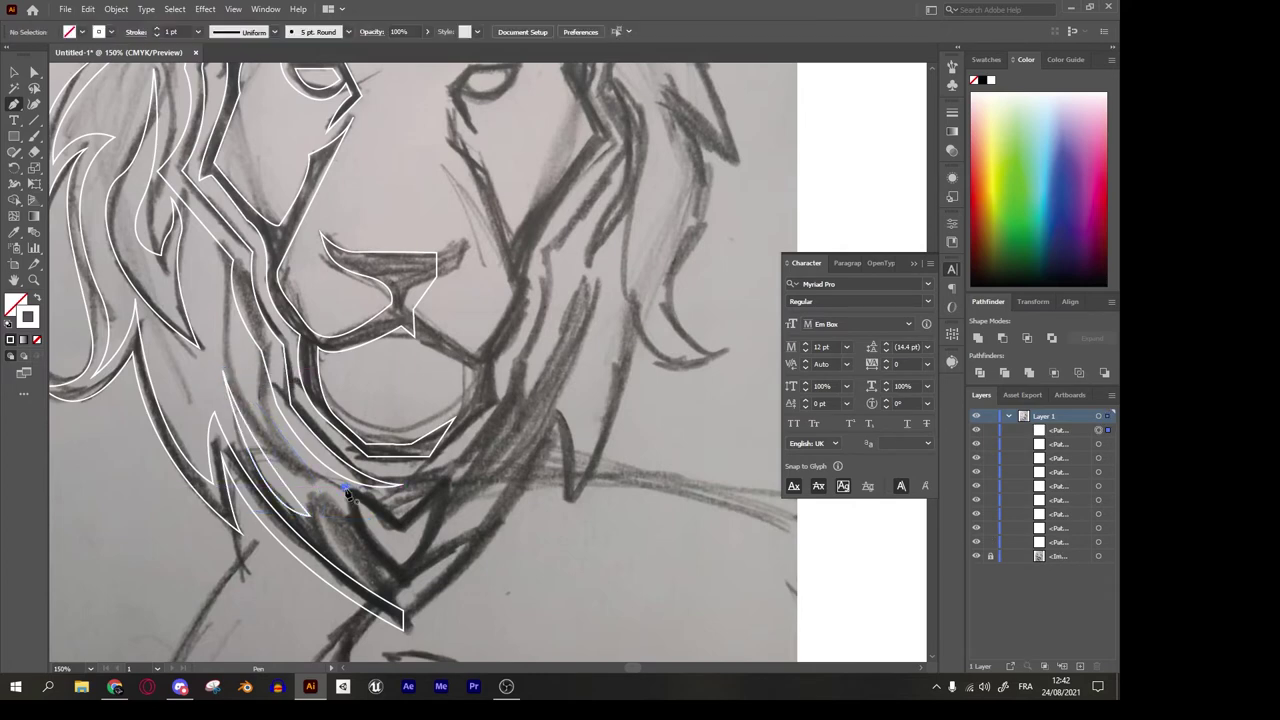
pyautogui.click(400, 527)
pyautogui.click(429, 497)
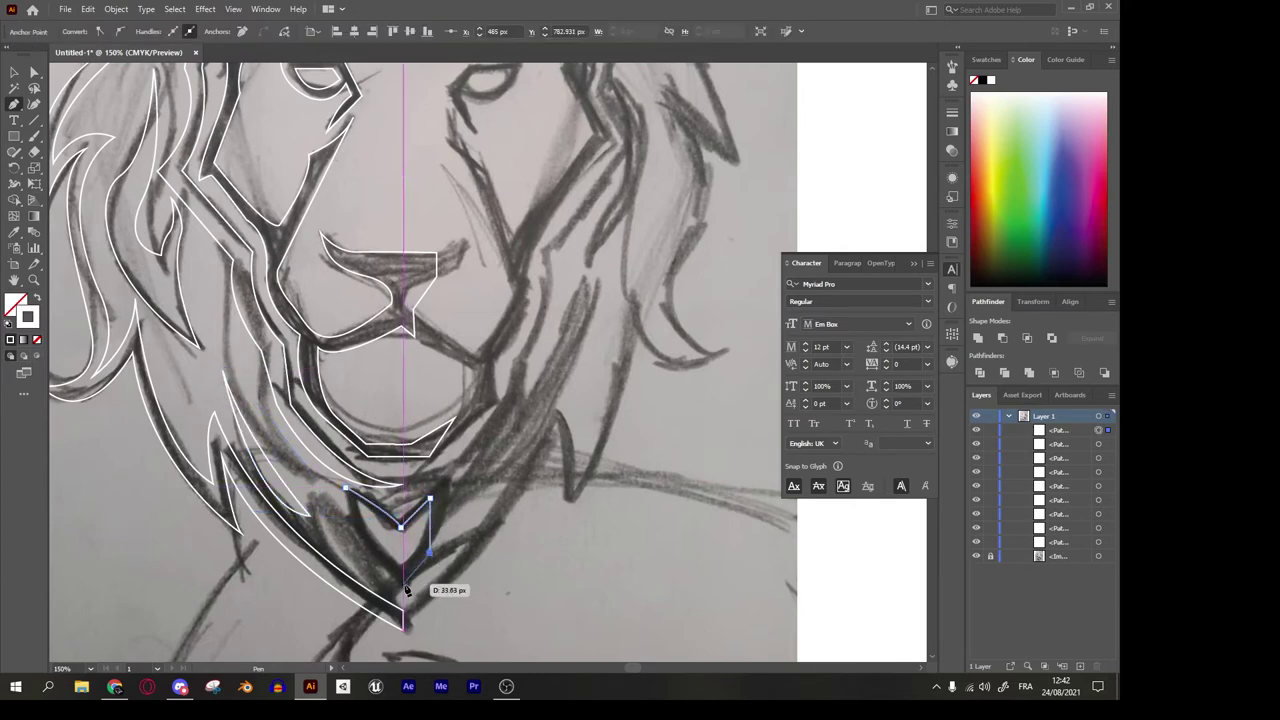
# Add a curved strand inside the upper mane, then deselect and zoom out.
pyautogui.scroll(5, 270, 252)
pyautogui.click(268, 248)
pyautogui.click(285, 185)
pyautogui.moveTo(329, 192); pyautogui.dragTo(358, 203)
pyautogui.press('Escape')
pyautogui.press('v')
pyautogui.hotkey('ctrl', '-')
pyautogui.hotkey('ctrl', '-')
pyautogui.hotkey('ctrl', '-')
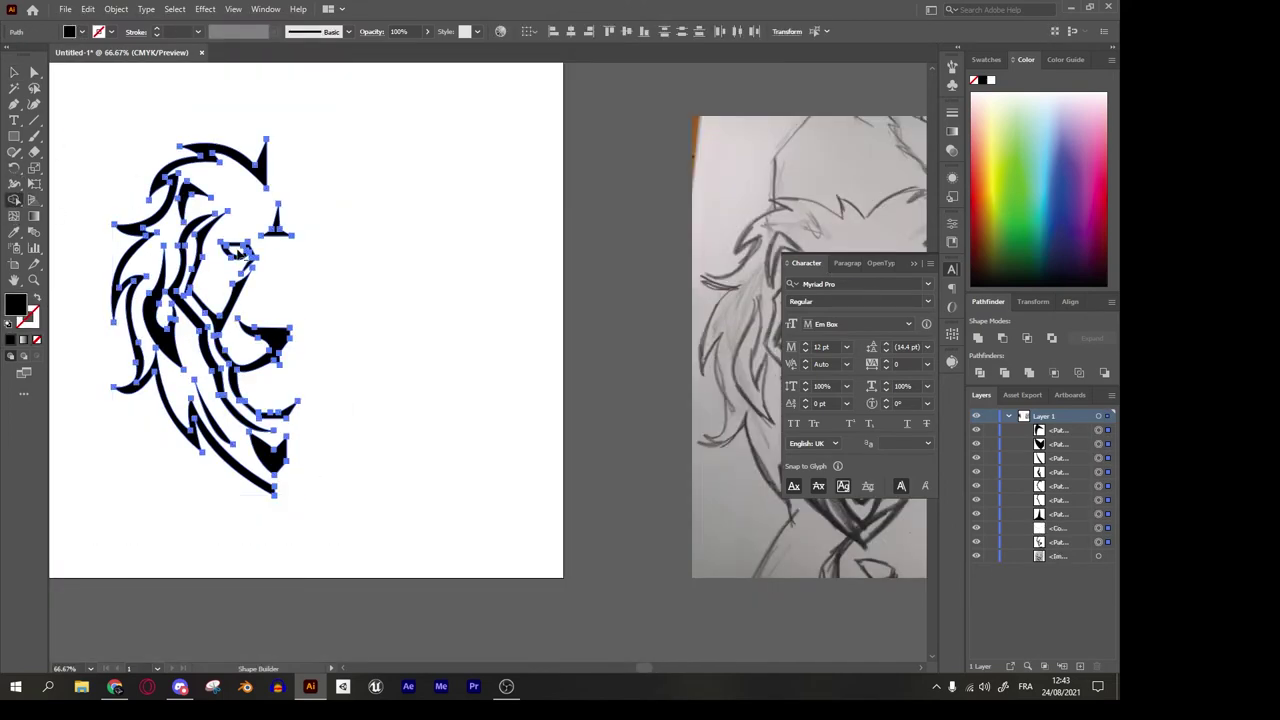
# Draw a vertical centre line with the Line Segment tool, aligned to the lion's middle.
pyautogui.click(34, 119)
pyautogui.hotkey('ctrl', '+')
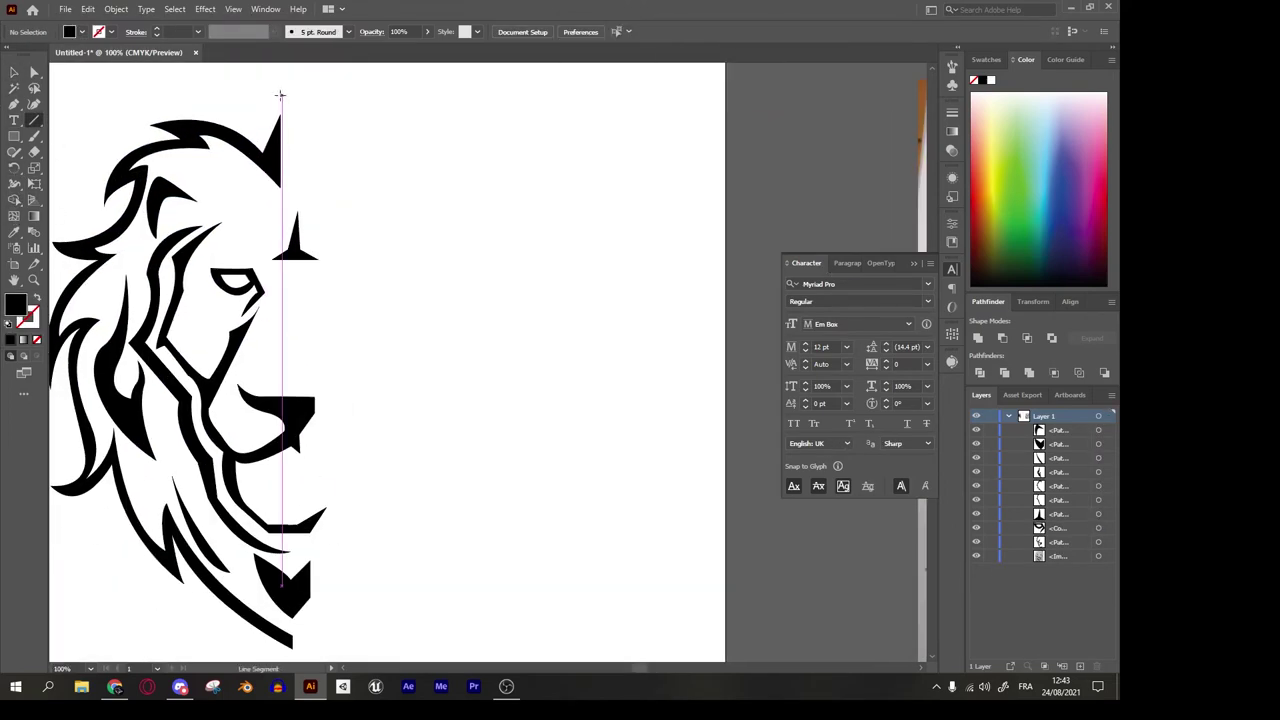
pyautogui.moveTo(287, 655); pyautogui.dragTo(289, 610)
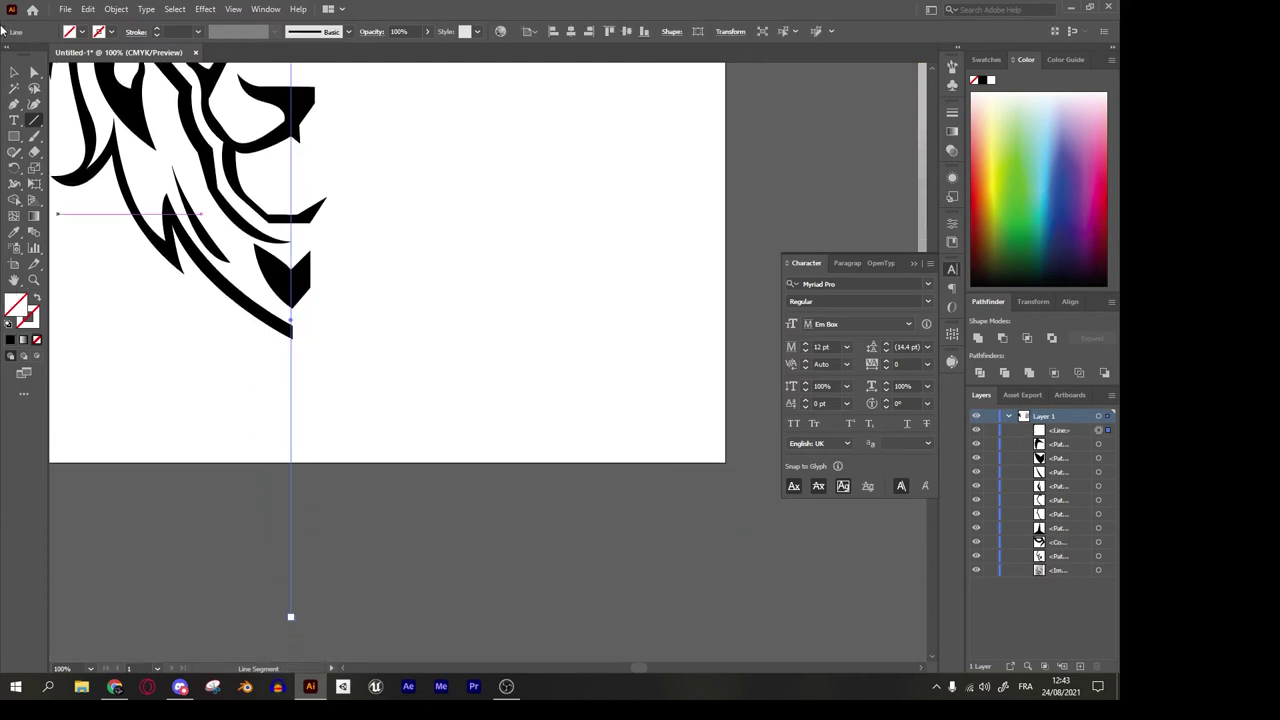
pyautogui.hotkey('ctrl', '-')
pyautogui.press('v')
pyautogui.moveTo(276, 298); pyautogui.dragTo(274, 263)
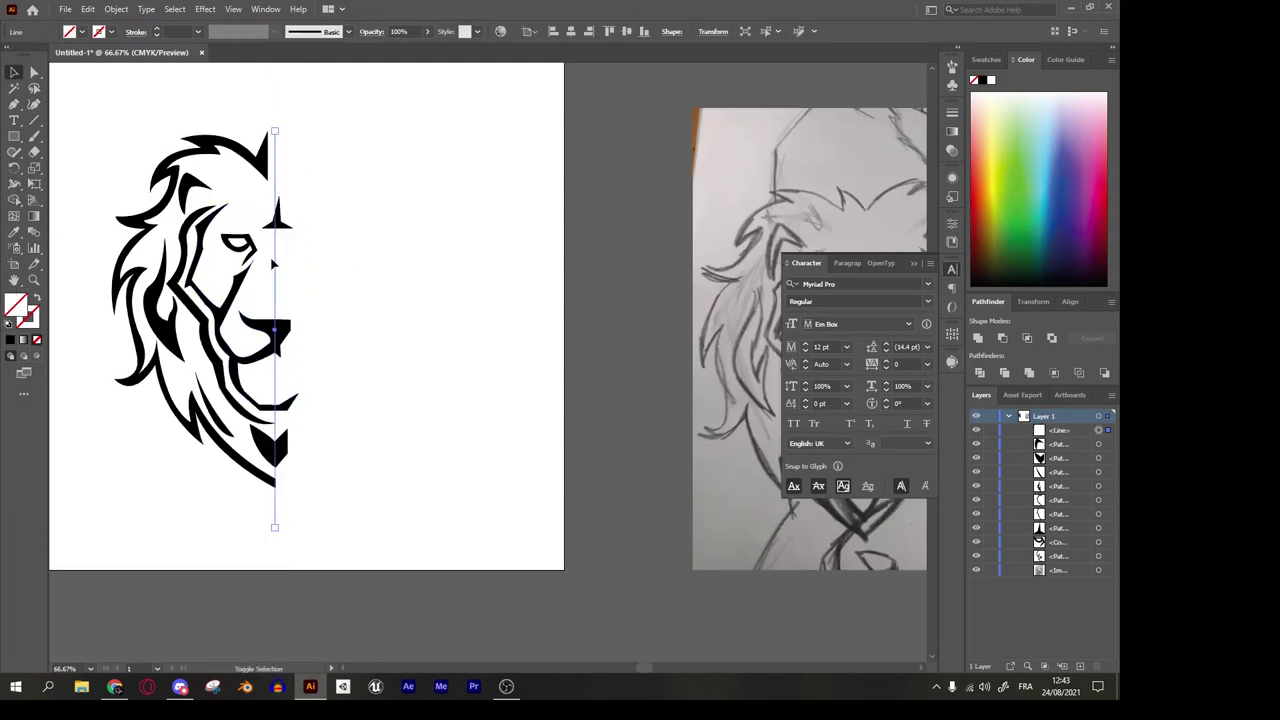
pyautogui.hotkey('ctrl', '+')
# Snap the top mane spike's anchor point onto the centre line with Direct Selection.
pyautogui.click(287, 190)
pyautogui.hotkey('ctrl', '+')
pyautogui.press('a')
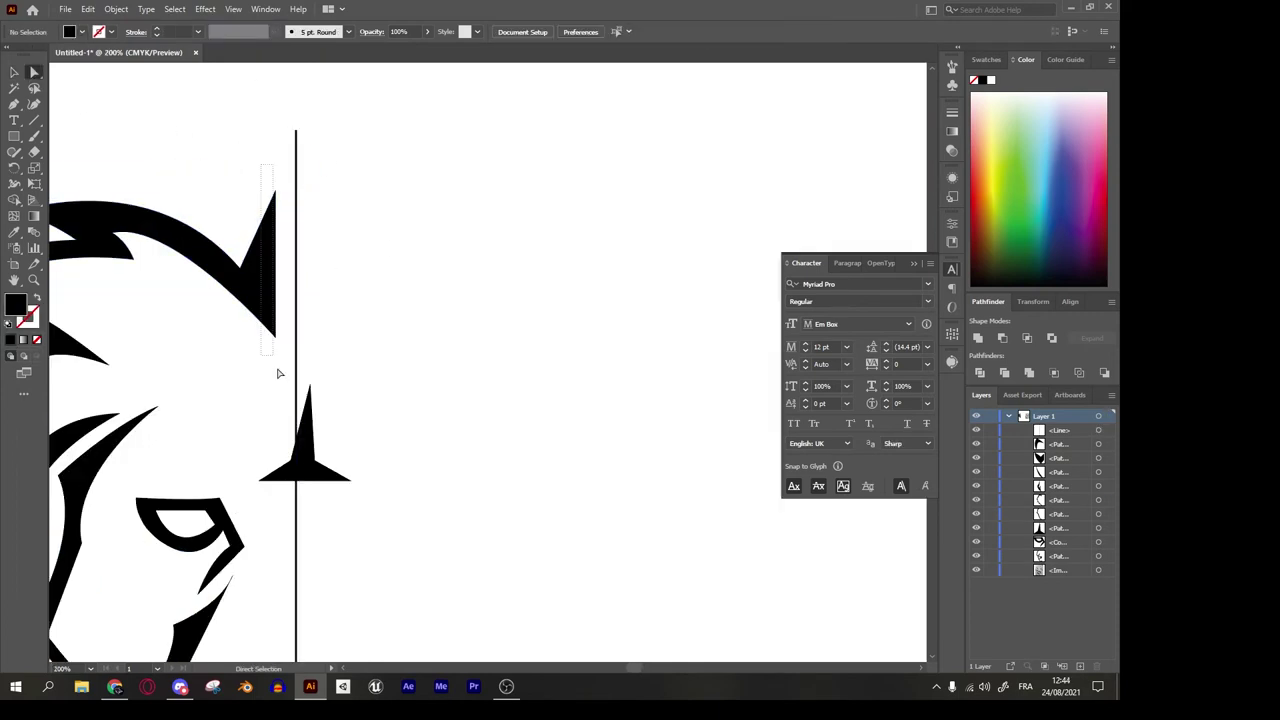
pyautogui.moveTo(267, 291); pyautogui.dragTo(293, 291)
pyautogui.hotkey('ctrl', '-')
pyautogui.hotkey('ctrl', 'shift', 'a')
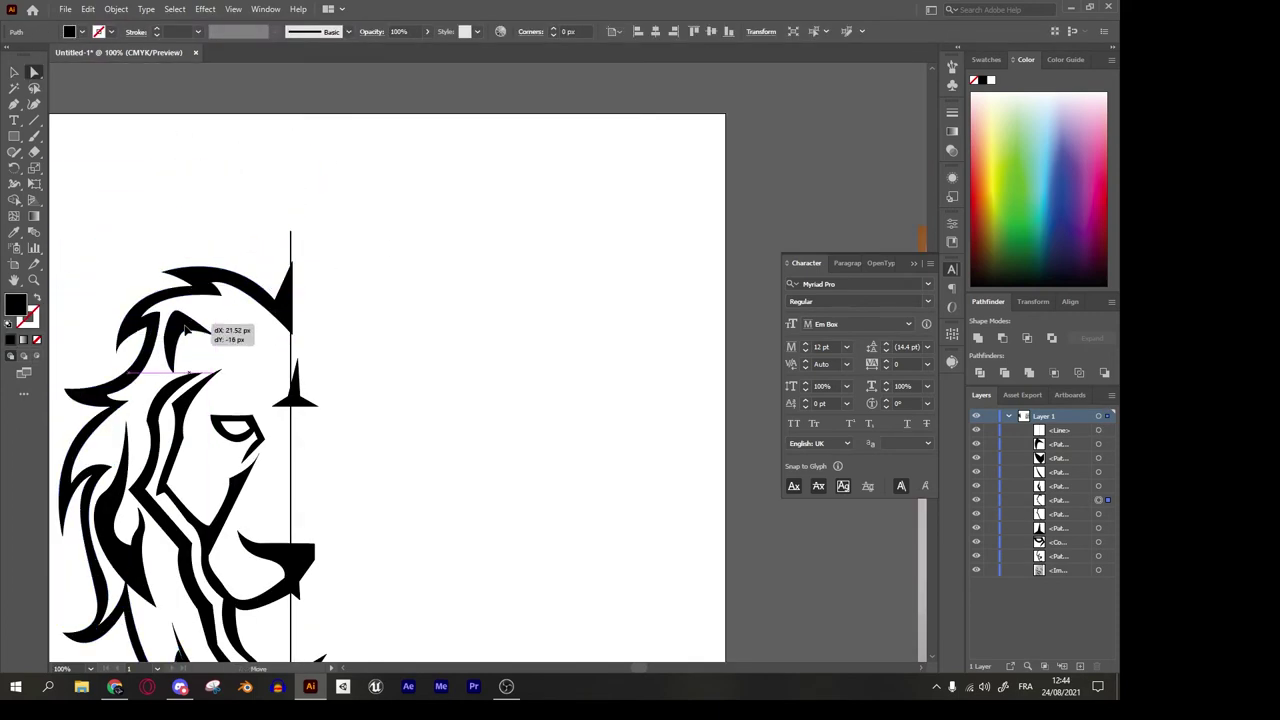
pyautogui.hotkey('ctrl', '-')
# Trim all lion pieces flush along the centre line with Shape Builder.
pyautogui.moveTo(157, 177); pyautogui.dragTo(370, 595)
pyautogui.hotkey('shift', 'm')
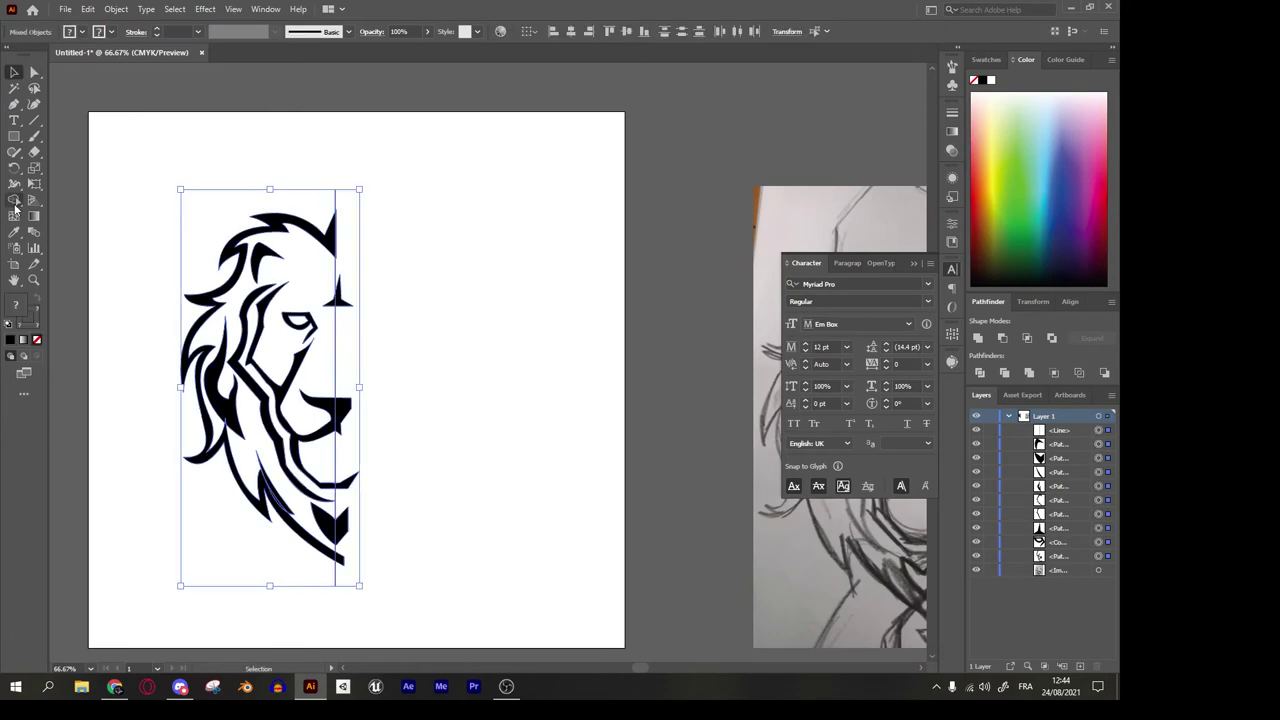
pyautogui.scroll(3, 355, 514)
pyautogui.scroll(5, 321, 371)
pyautogui.scroll(3, 321, 371)
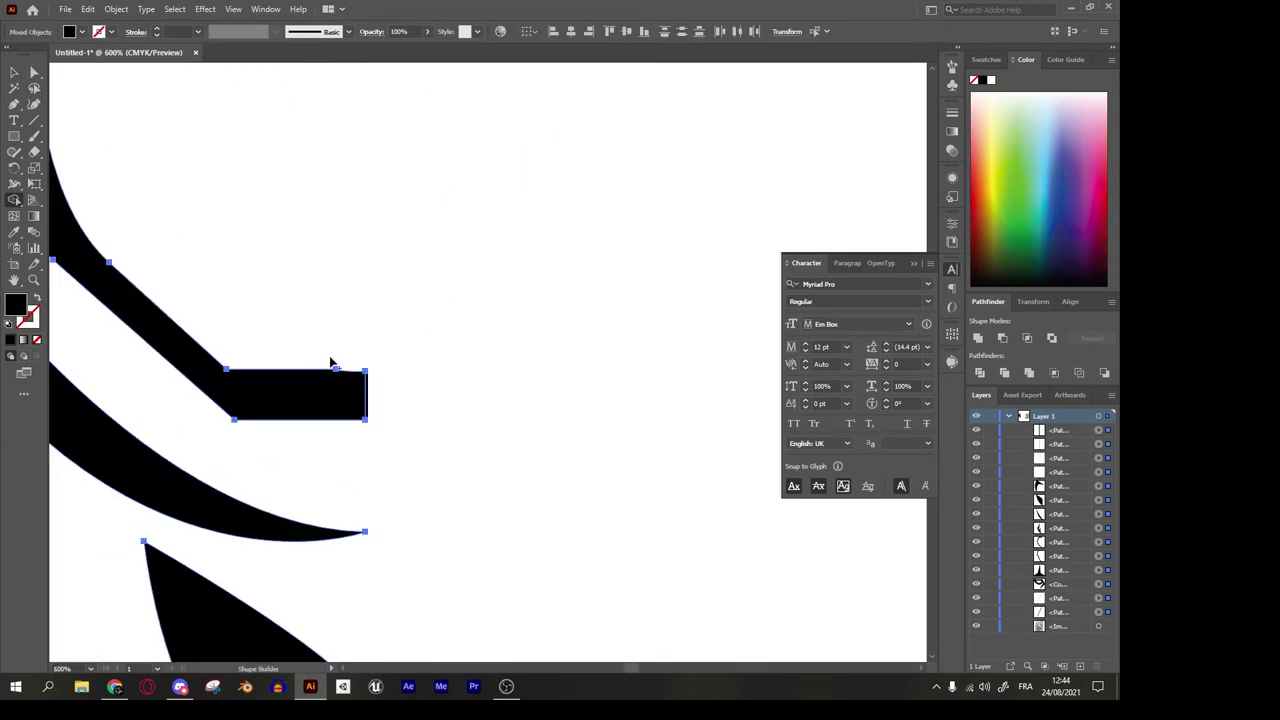
pyautogui.scroll(3, 300, 410)
pyautogui.scroll(-5, 355, 505)
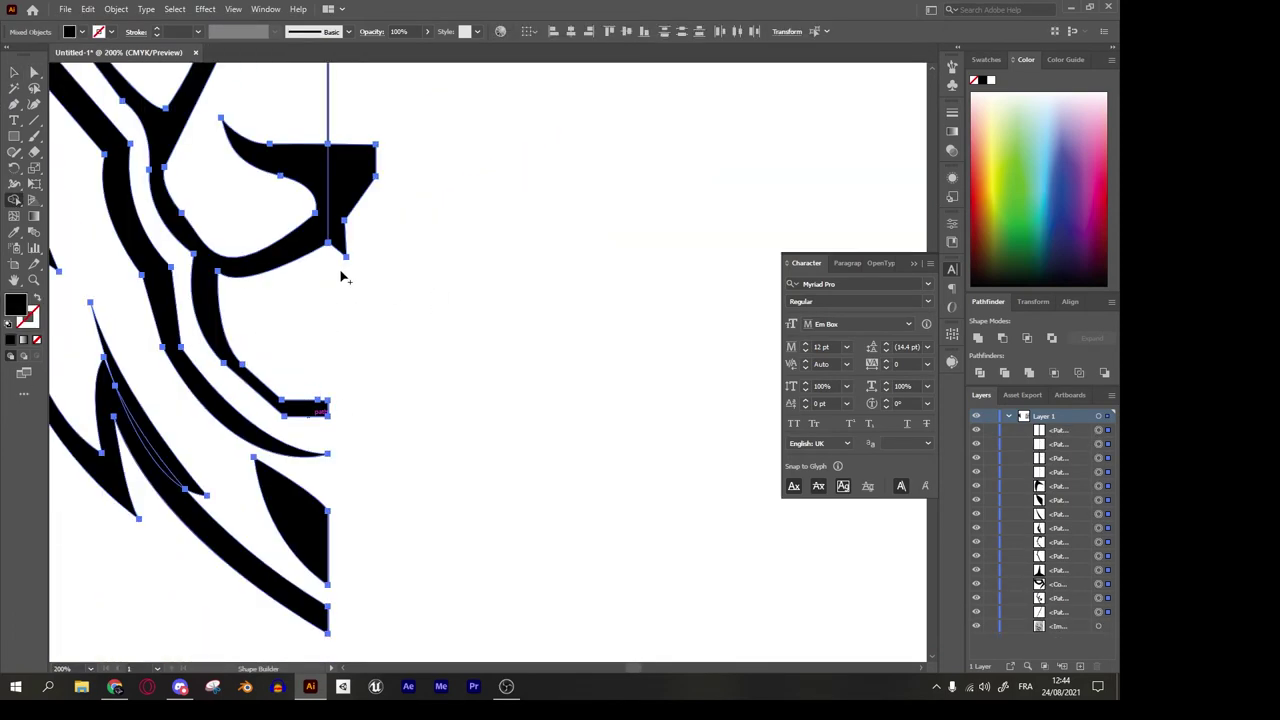
pyautogui.scroll(-3, 343, 297)
pyautogui.scroll(-3, 331, 217)
pyautogui.scroll(2, 343, 217)
pyautogui.scroll(-4, 380, 250)
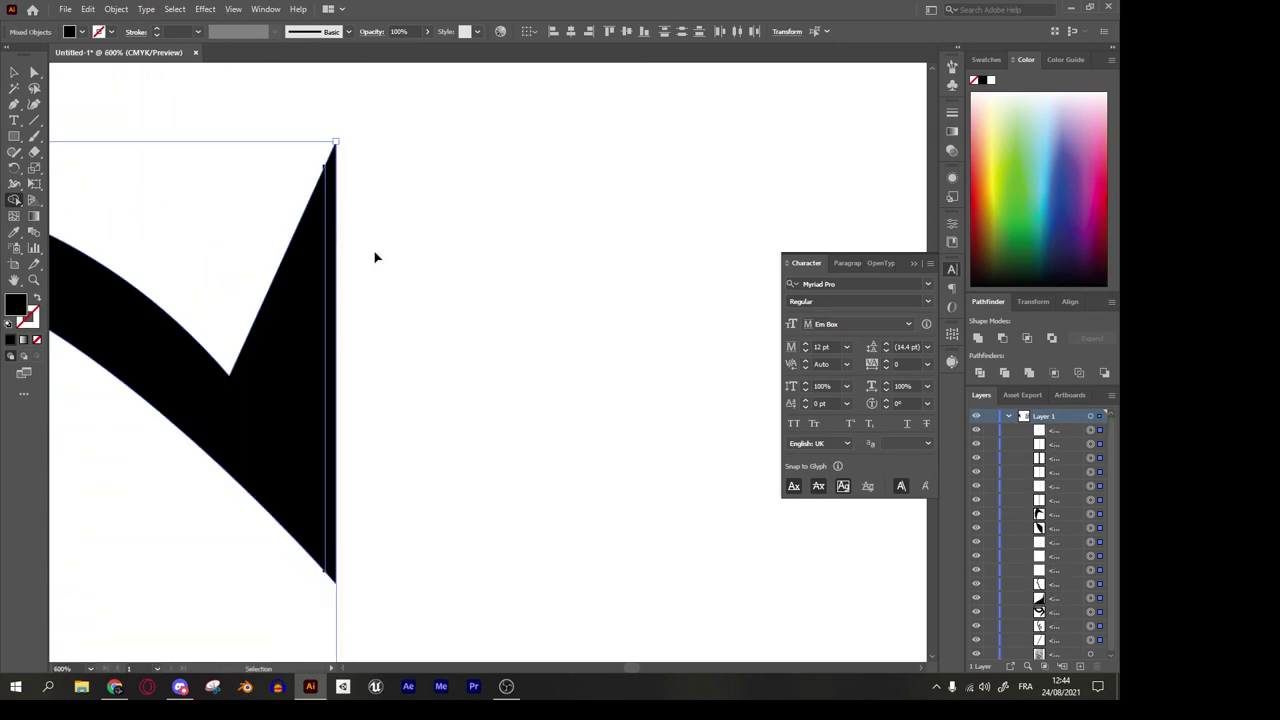
pyautogui.scroll(-2, 374, 257)
# Group the lion pieces with Ctrl+G and enter isolation mode to select a mane strand.
pyautogui.press('v')
pyautogui.hotkey('ctrl', 'g')
pyautogui.scroll(5, 395, 608)
pyautogui.doubleClick(343, 500)
pyautogui.scroll(-5, 343, 500)
pyautogui.hotkey('ctrl', 'a')
pyautogui.scroll(5, 263, 493)
pyautogui.scroll(-3, 263, 493)
pyautogui.click(290, 200)
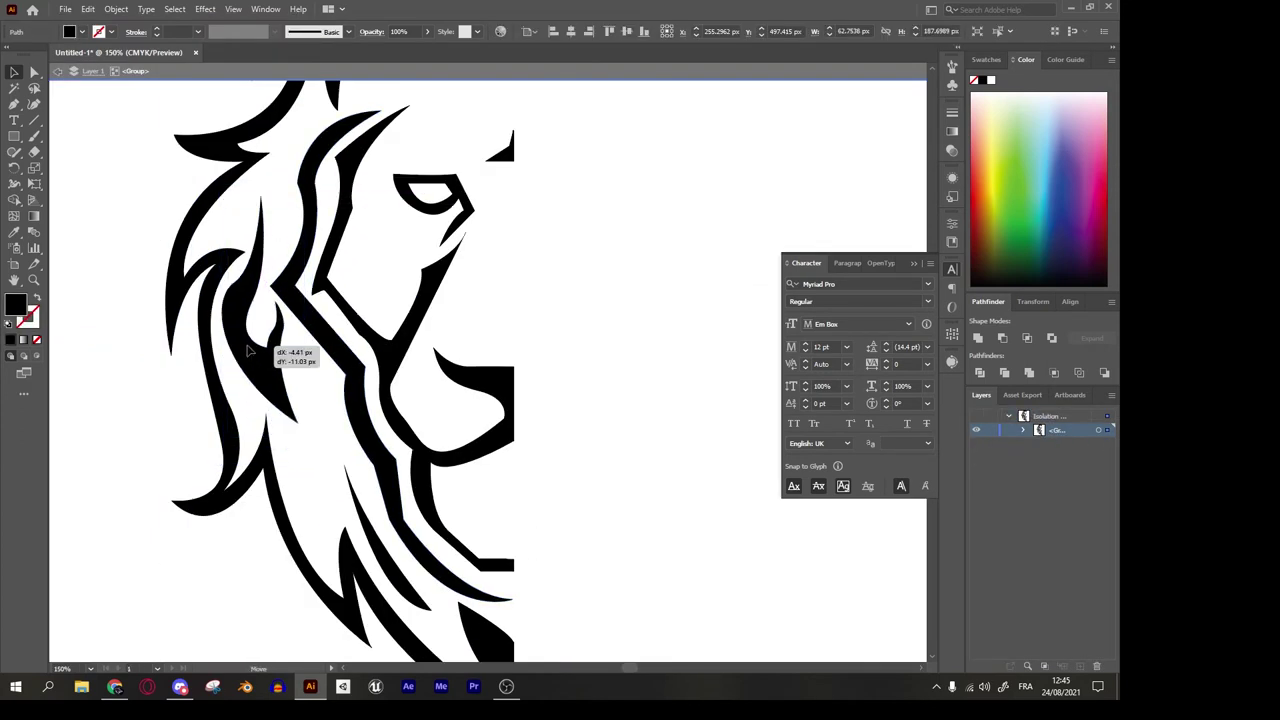
# Delete the hair strand and redraw it with the Pen as a closed curved shape along the mane.
pyautogui.press('Delete')
pyautogui.press('p')
pyautogui.click(248, 212)
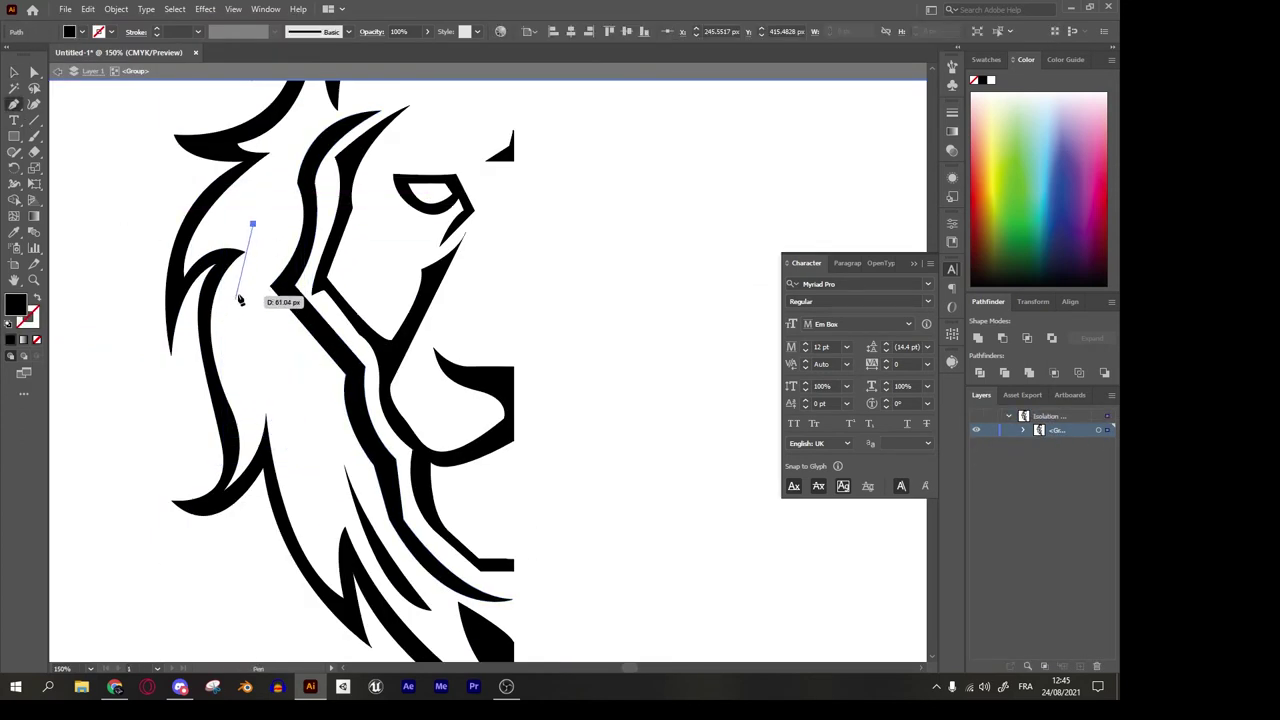
pyautogui.moveTo(243, 275); pyautogui.dragTo(220, 291)
pyautogui.moveTo(288, 413); pyautogui.dragTo(325, 398)
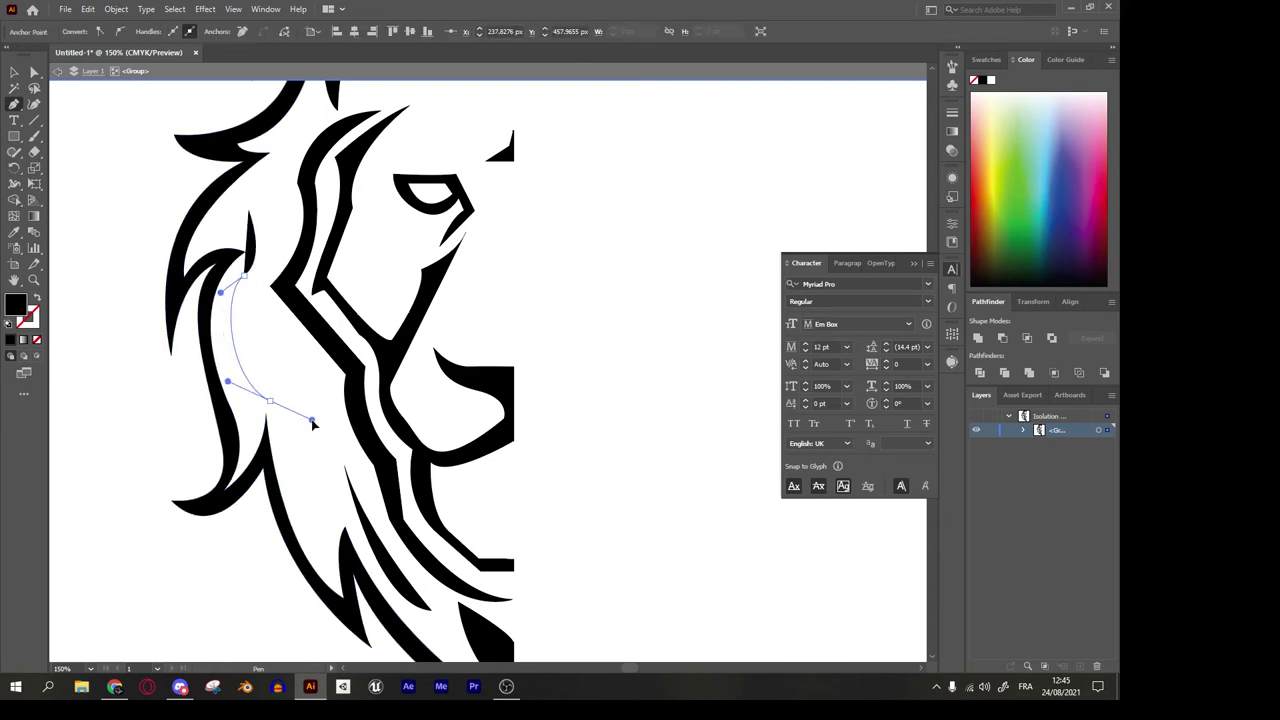
pyautogui.click(248, 212)
pyautogui.press('v')
# Reshape the new strand's left edge, bowing it outward and removing extra anchor points.
pyautogui.hotkey('shift', '`')
pyautogui.scroll(2, 215, 260)
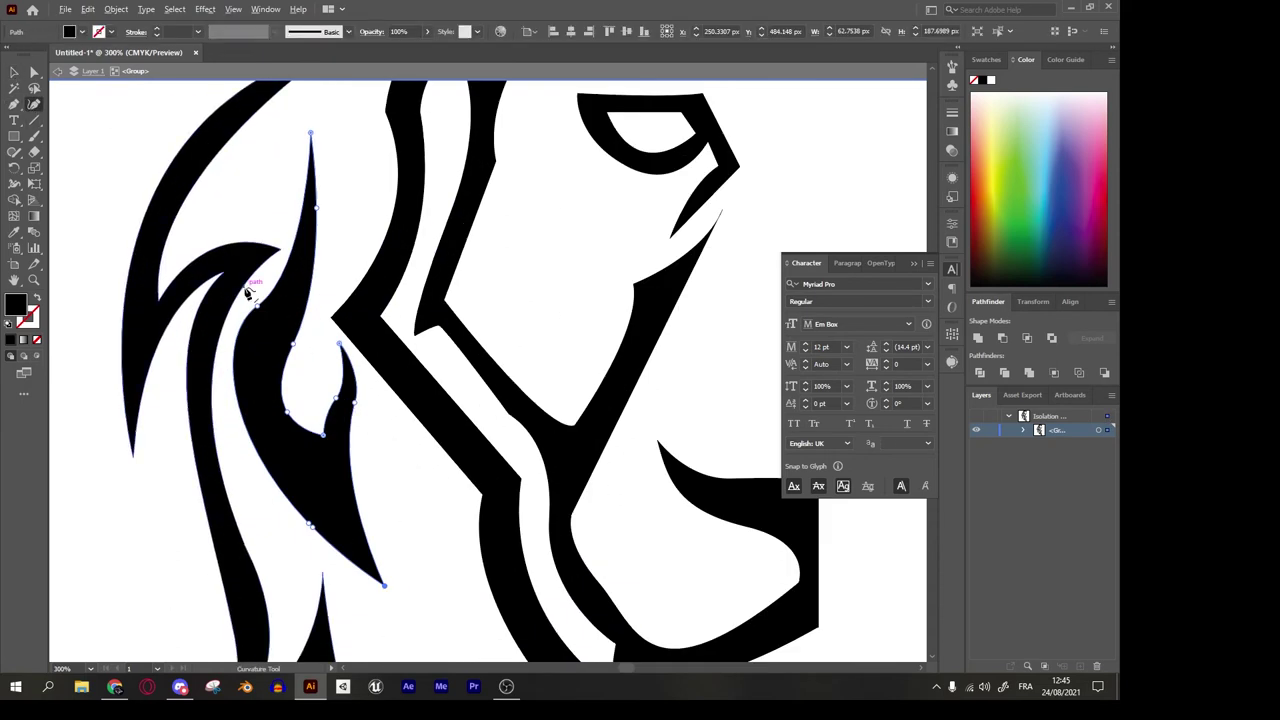
pyautogui.moveTo(296, 470); pyautogui.dragTo(225, 435)
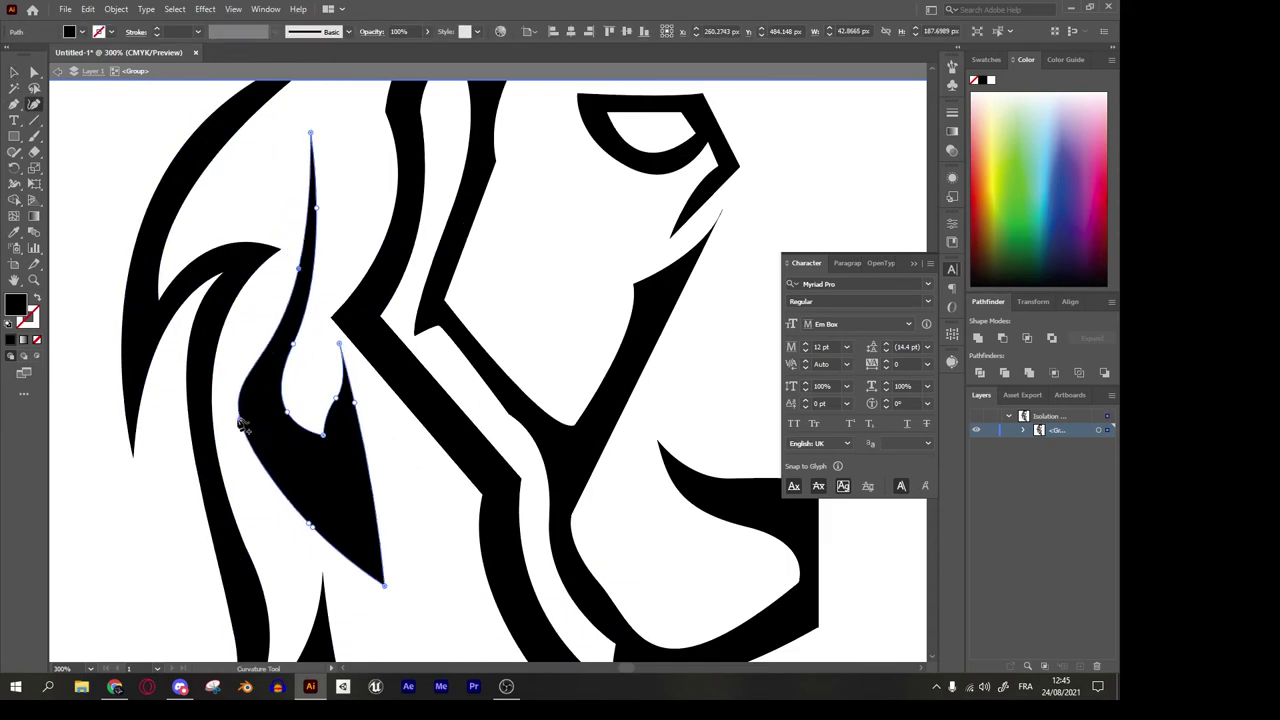
pyautogui.moveTo(266, 520); pyautogui.dragTo(283, 545)
pyautogui.click(13, 104)
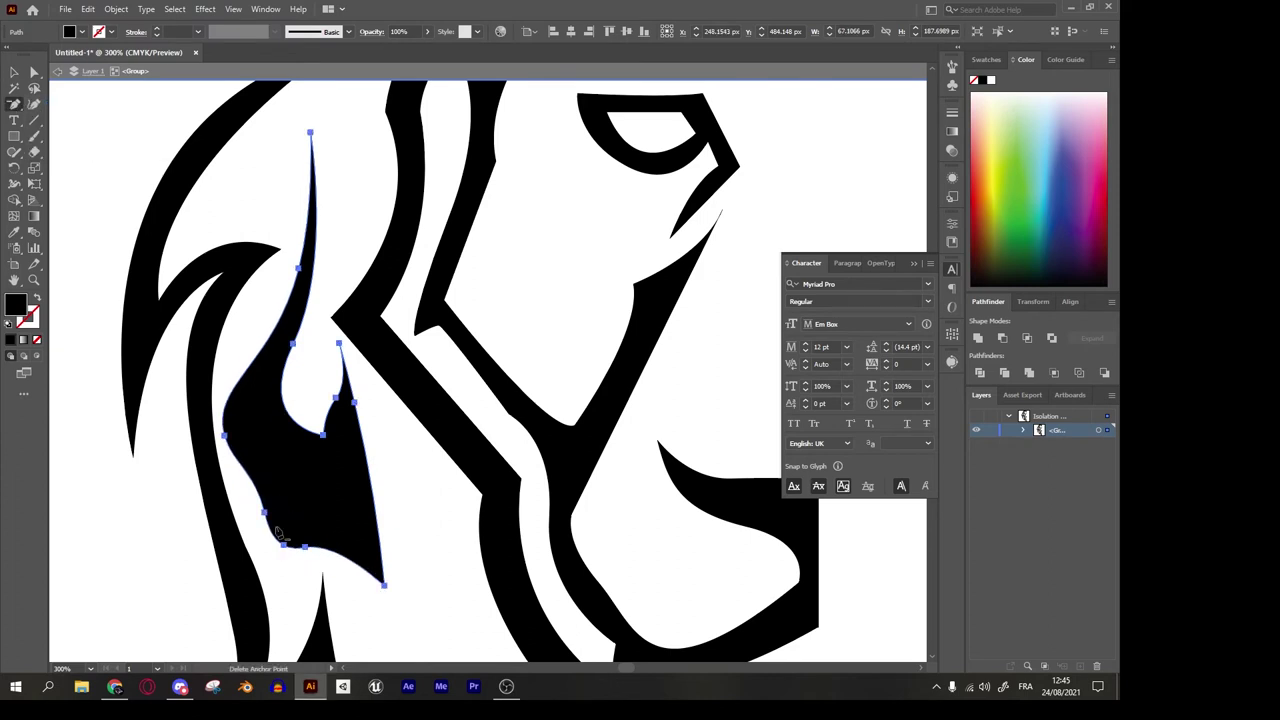
pyautogui.click(264, 512)
pyautogui.click(225, 435)
pyautogui.click(35, 101)
pyautogui.moveTo(288, 447); pyautogui.dragTo(228, 392)
# Straighten and bow the strand's inner edge, and thin the inner black sliver of the spike.
pyautogui.click(330, 219)
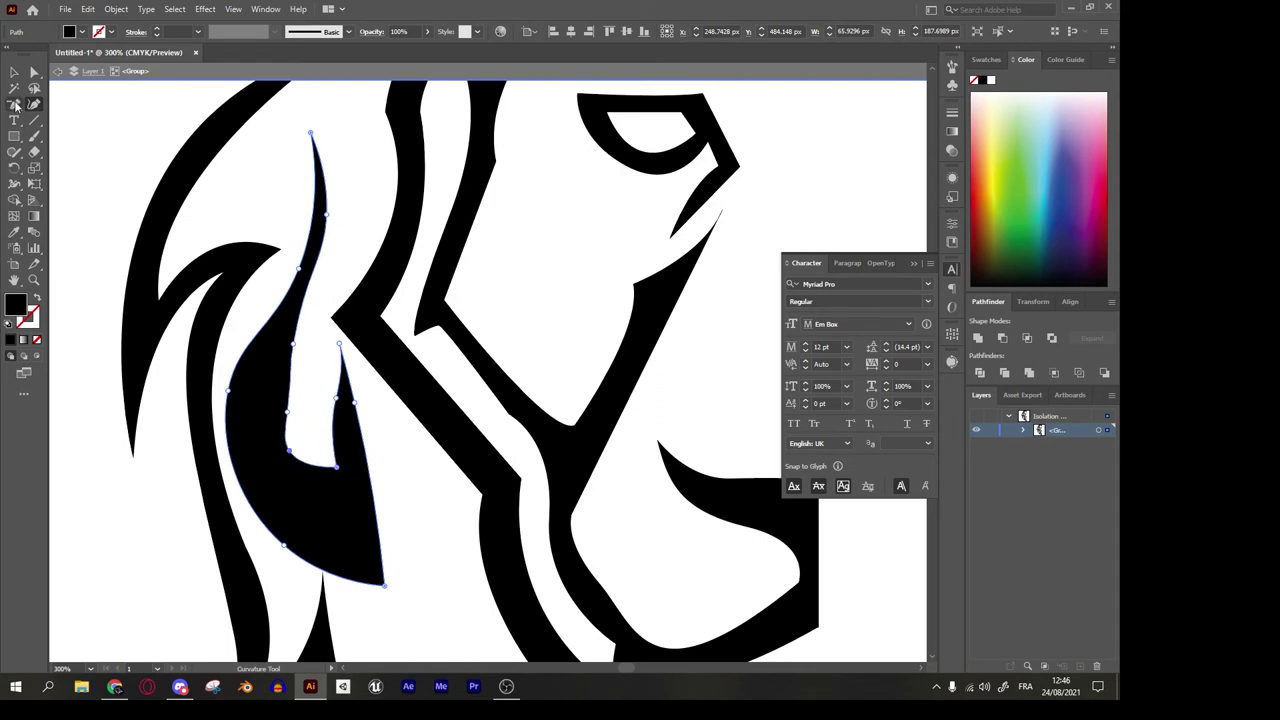
pyautogui.click(15, 104)
pyautogui.click(296, 376)
pyautogui.click(674, 360)
pyautogui.click(287, 410)
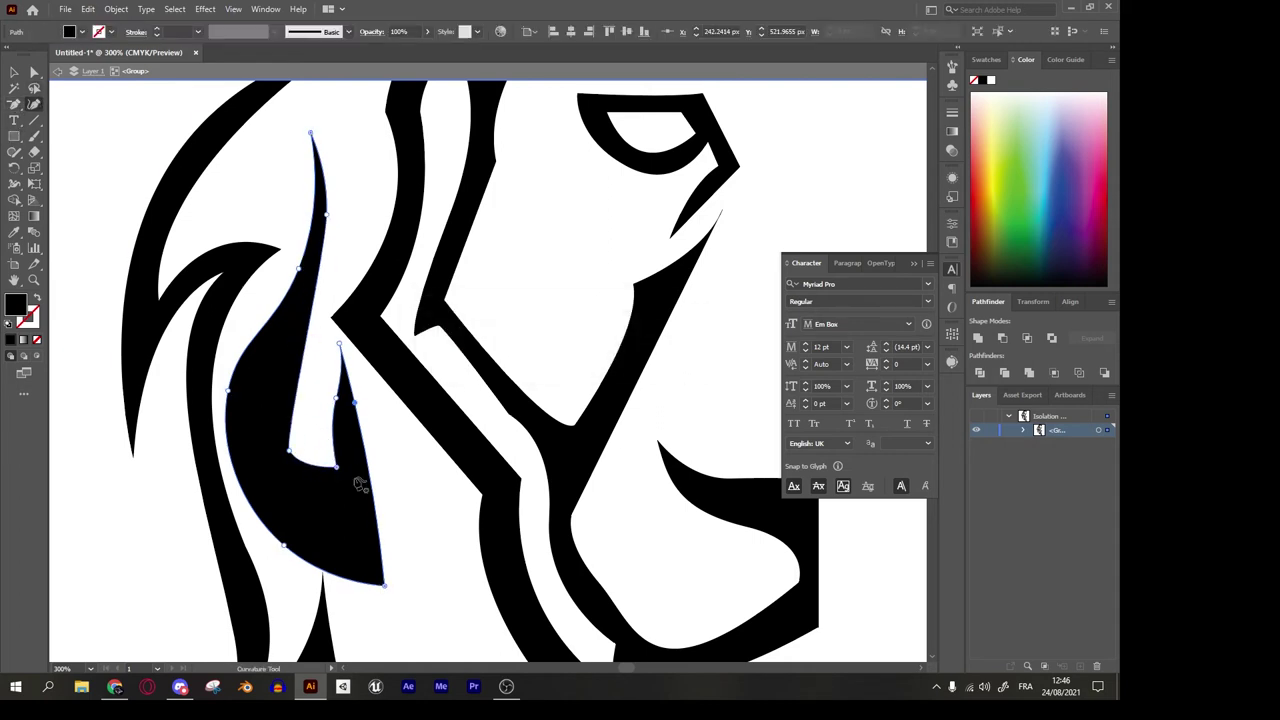
pyautogui.moveTo(300, 392); pyautogui.dragTo(272, 392)
pyautogui.moveTo(371, 466); pyautogui.dragTo(343, 443)
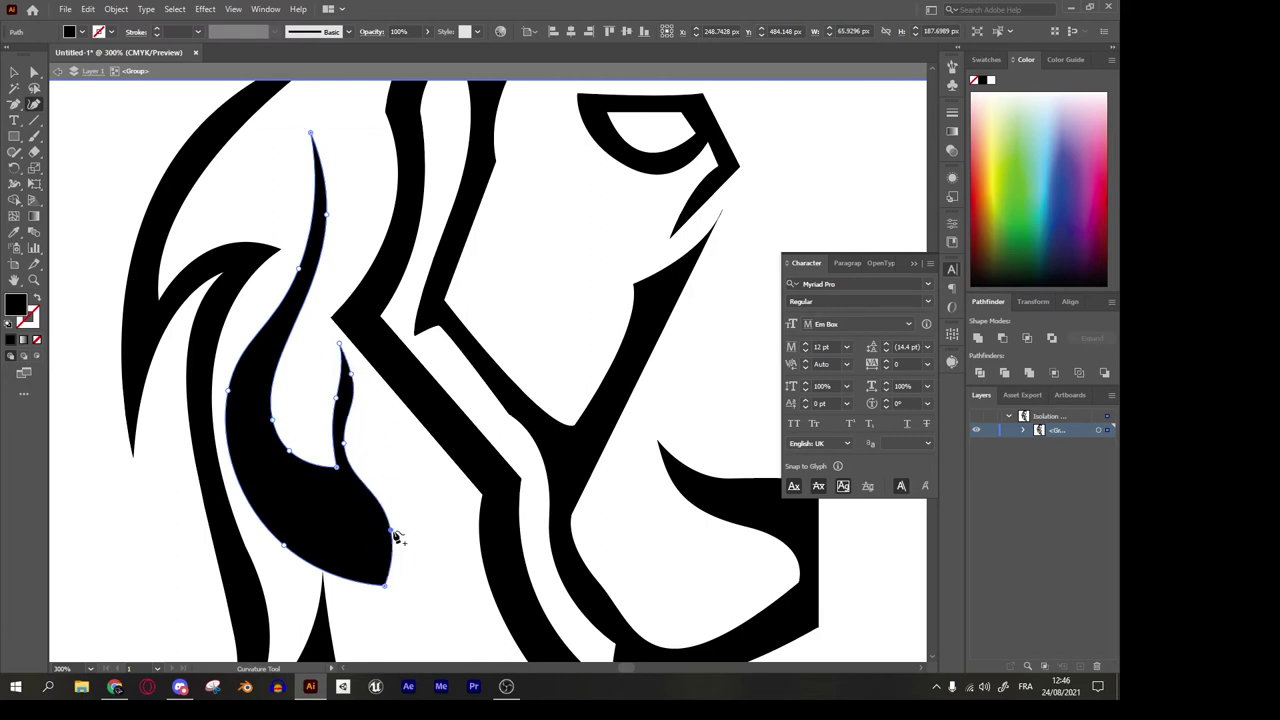
# Exit isolation mode and select every piece of the half-lion group.
pyautogui.hotkey('ctrl', '-')
pyautogui.hotkey('ctrl', '-')
pyautogui.hotkey('ctrl', '-')
pyautogui.press('v')
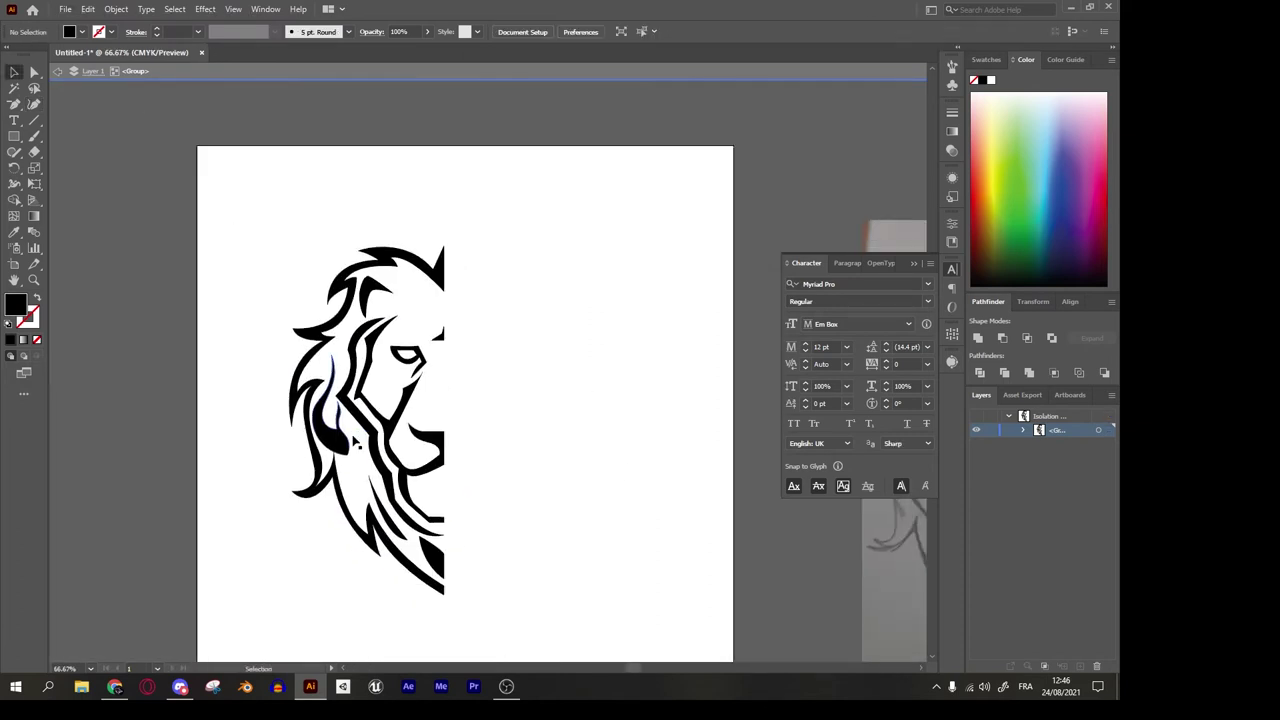
pyautogui.doubleClick(236, 321)
pyautogui.hotkey('ctrl', 'a')
pyautogui.click(524, 358)
pyautogui.moveTo(236, 194); pyautogui.dragTo(462, 592)
pyautogui.doubleClick(415, 414)
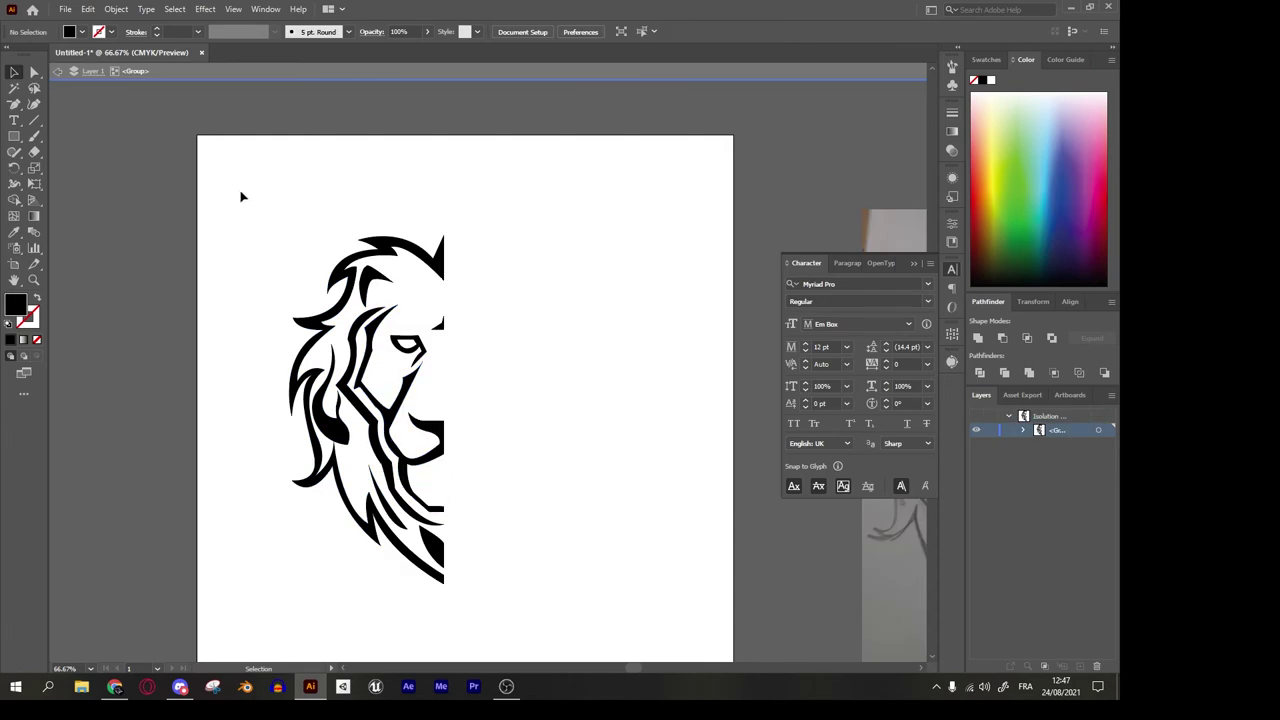
pyautogui.moveTo(434, 587); pyautogui.dragTo(414, 449)
pyautogui.scroll(-1, 480, 580)
pyautogui.press('Escape')
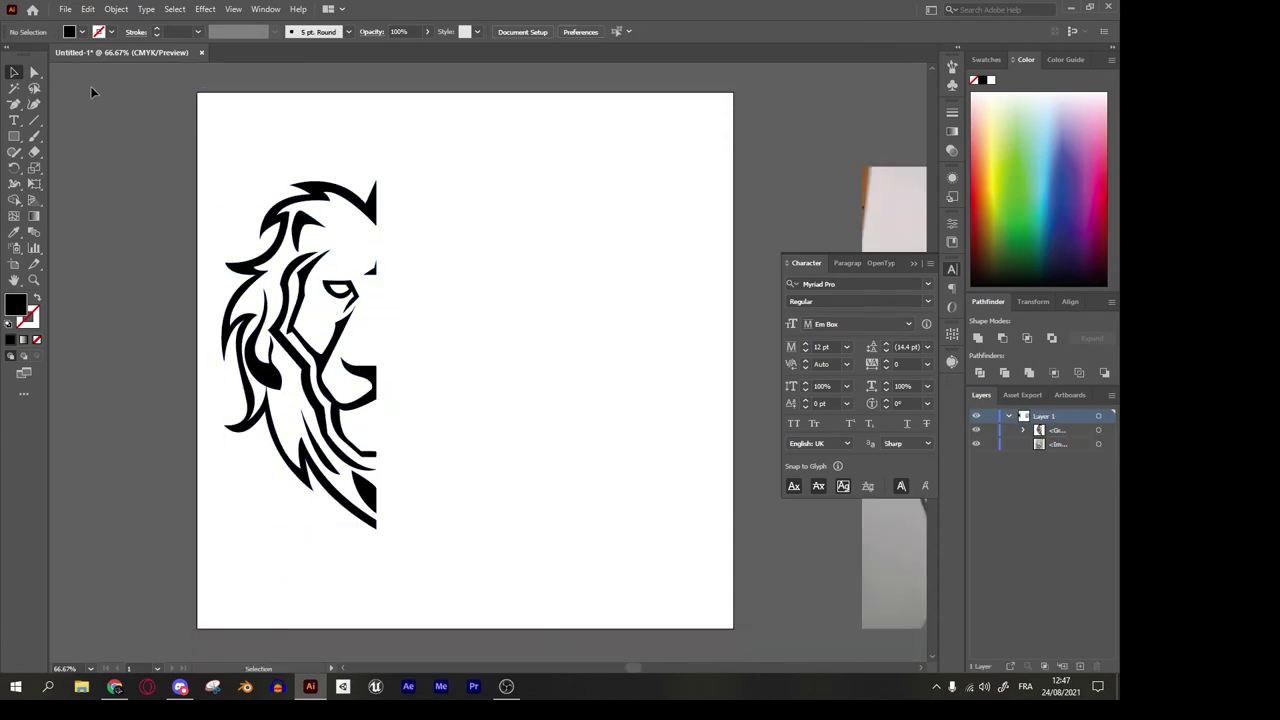
# Inspect individual anchors of a mane strand inside the lion group.
pyautogui.doubleClick(300, 414)
pyautogui.scroll(5, 300, 414)
pyautogui.press('a')
pyautogui.click(257, 420)
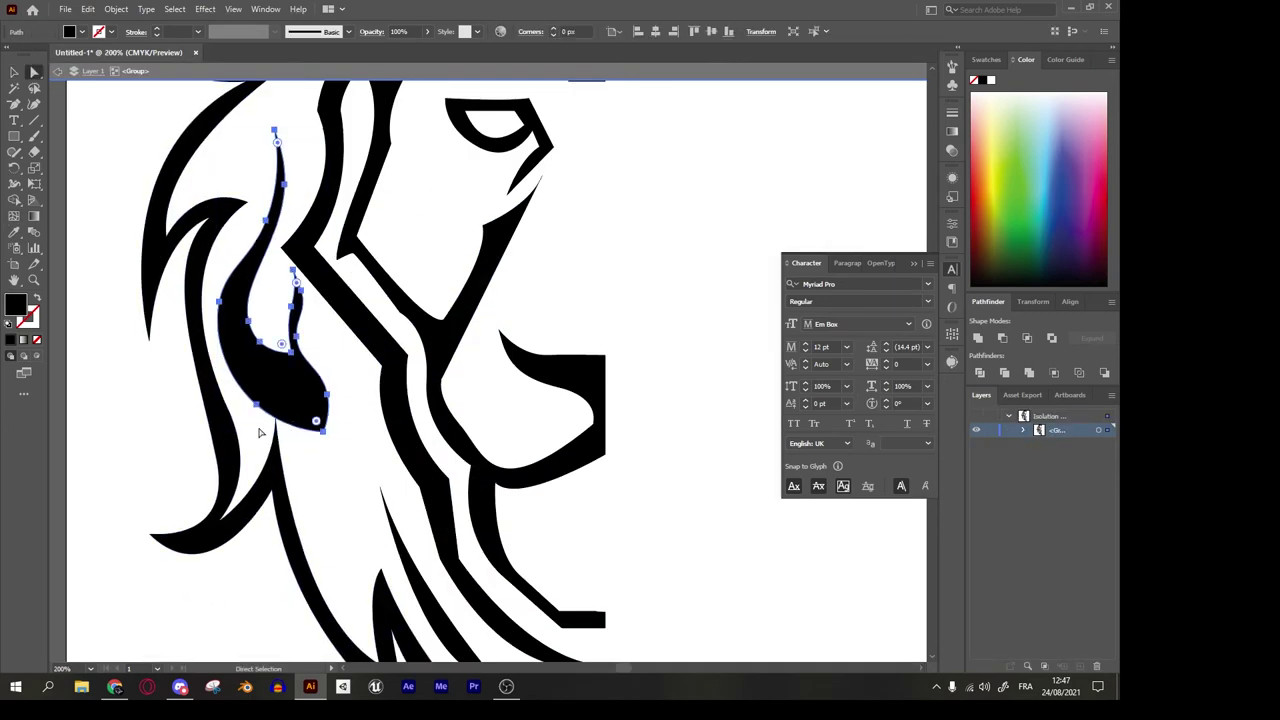
pyautogui.scroll(3, 277, 400)
pyautogui.click(340, 494)
# Fit the half lion in view, exit group editing and select the whole group.
pyautogui.hotkey('ctrl', '1')
pyautogui.press('v')
pyautogui.moveTo(603, 523); pyautogui.dragTo(507, 506)
pyautogui.press('Escape')
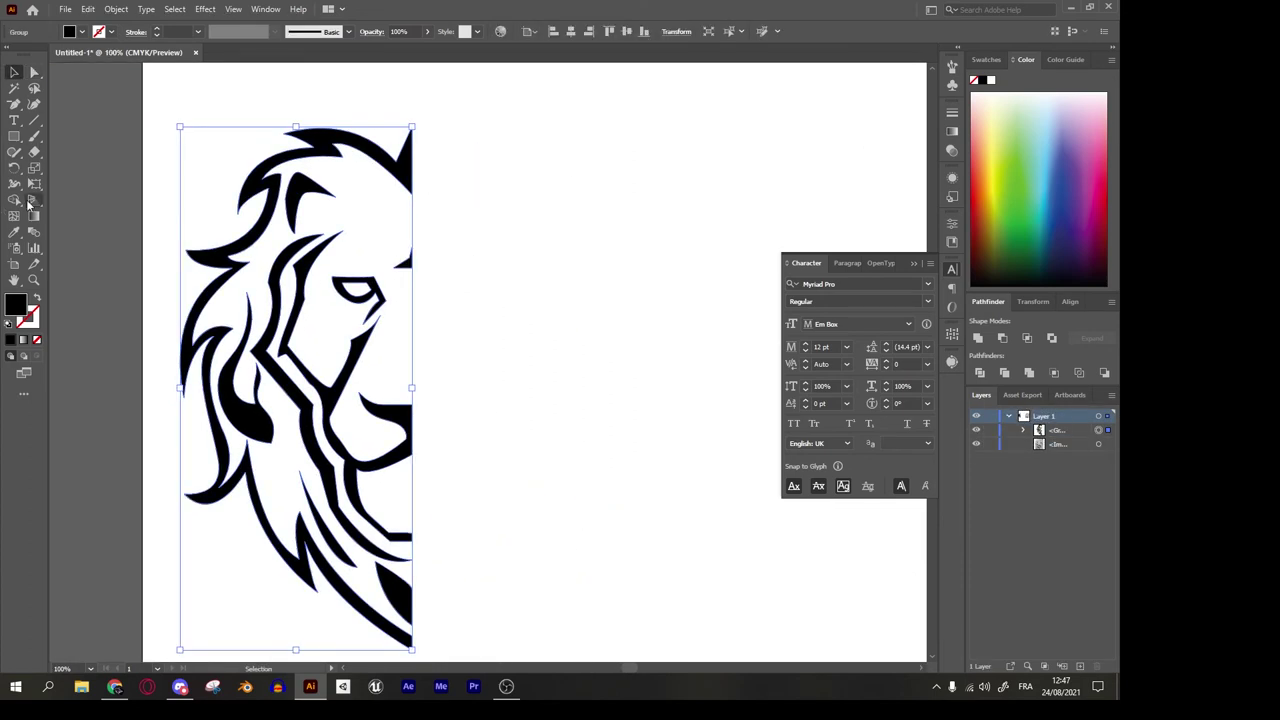
pyautogui.moveTo(15, 169); pyautogui.dragTo(50, 186)
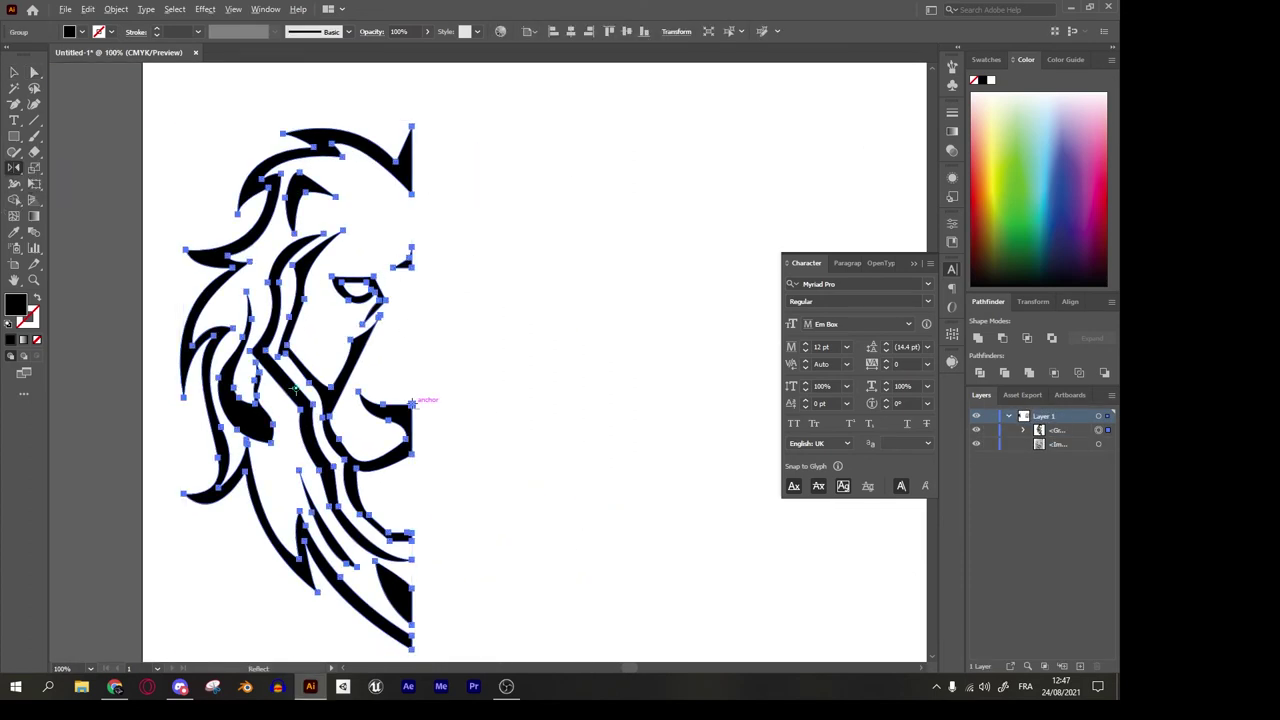
# Reflect a vertical copy of the half lion about its right edge and centre the full head.
pyautogui.keyDown('alt'); pyautogui.click(411, 402); pyautogui.keyUp('alt')
pyautogui.click(615, 445)
pyautogui.press('v')
pyautogui.hotkey('ctrl', '0')
pyautogui.click(208, 117)
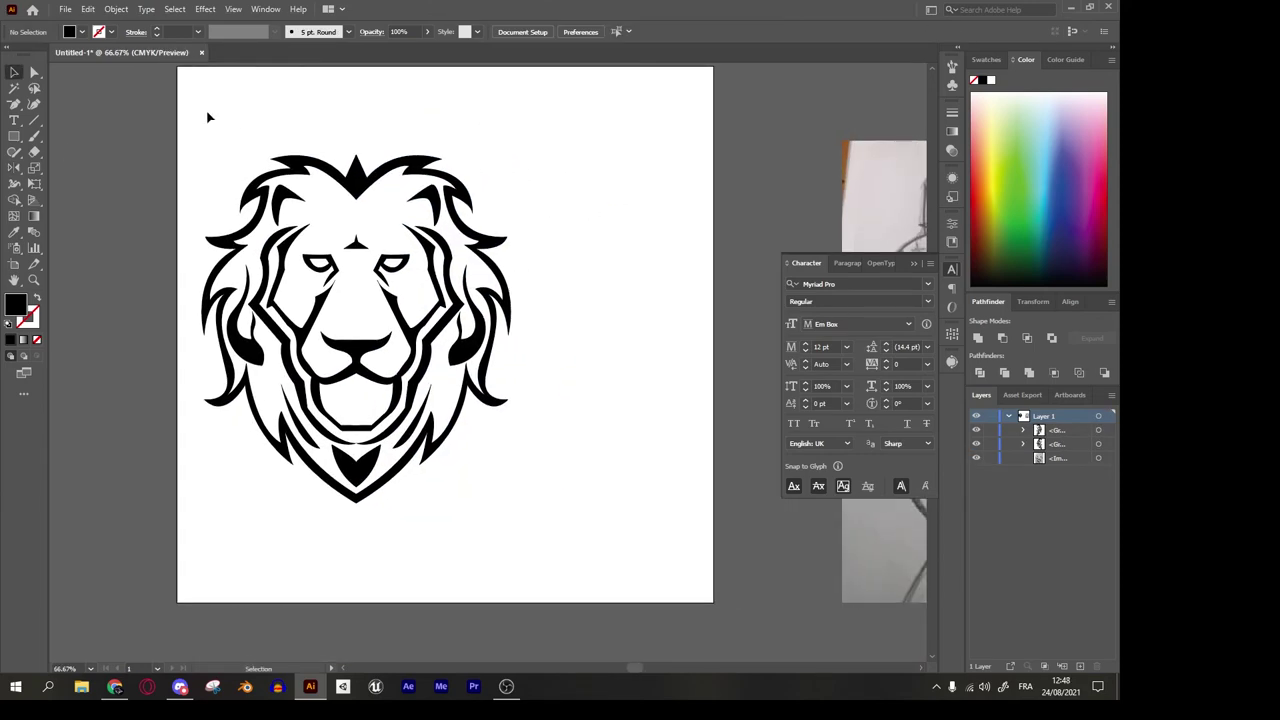
pyautogui.moveTo(372, 455); pyautogui.dragTo(435, 472)
# Switch between the Shape Builder and Selection tools on the full lion.
pyautogui.hotkey('shift', 'm')
pyautogui.scroll(3, 420, 391)
pyautogui.scroll(-3, 360, 363)
pyautogui.click(13, 74)
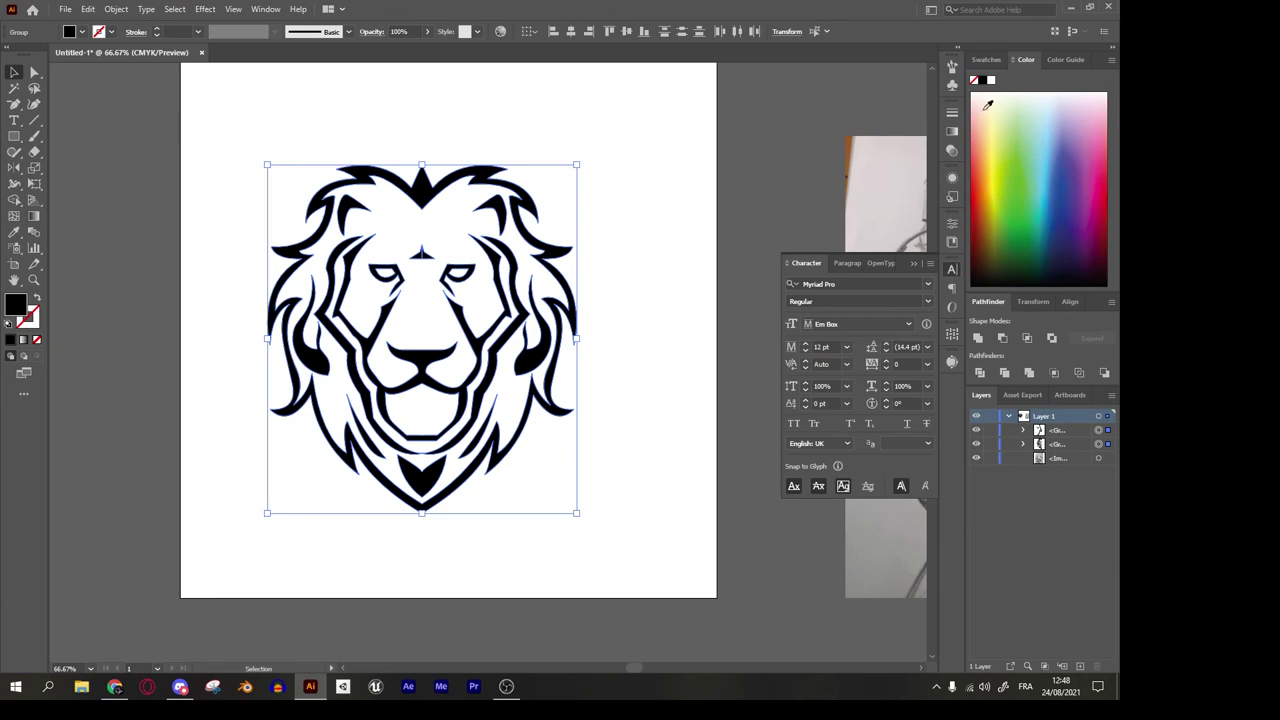
pyautogui.hotkey('shift', 'm')
pyautogui.scroll(3, 429, 235)
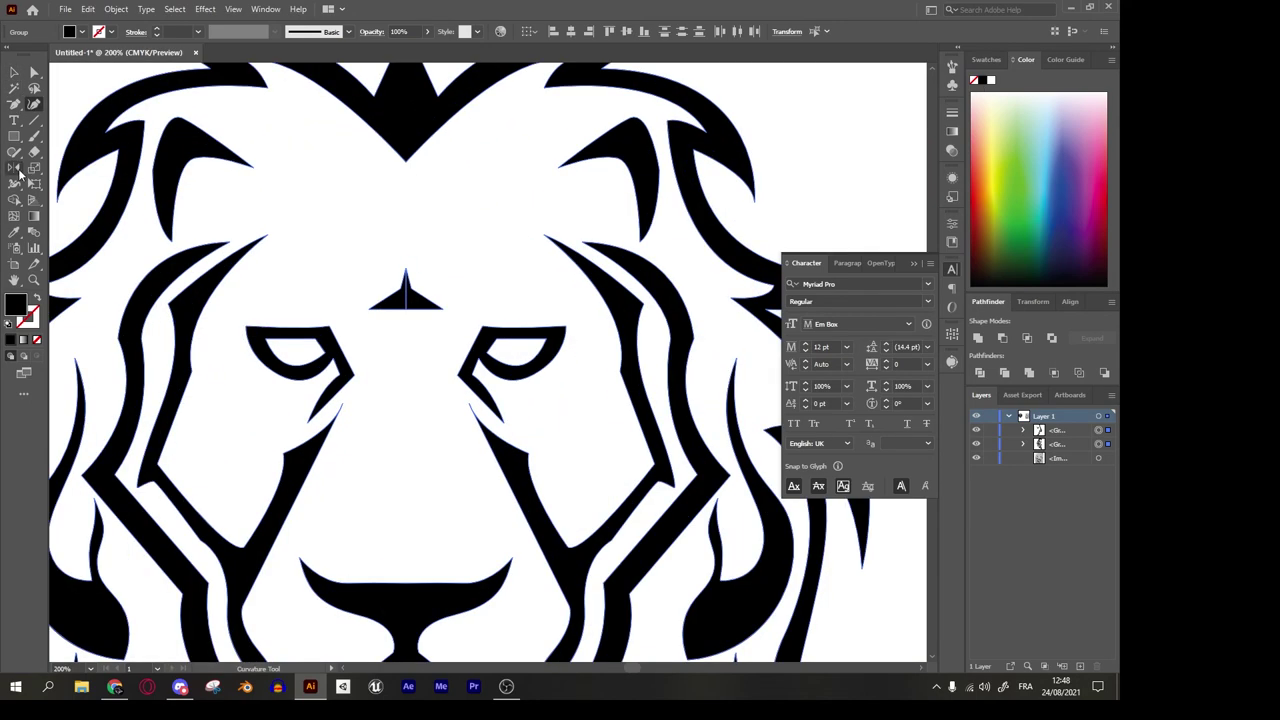
# Draw a pointed forehead tuft shape with the Pen and position it above the forehead.
pyautogui.click(13, 104)
pyautogui.scroll(-1, 329, 241)
pyautogui.click(329, 241)
pyautogui.click(383, 218)
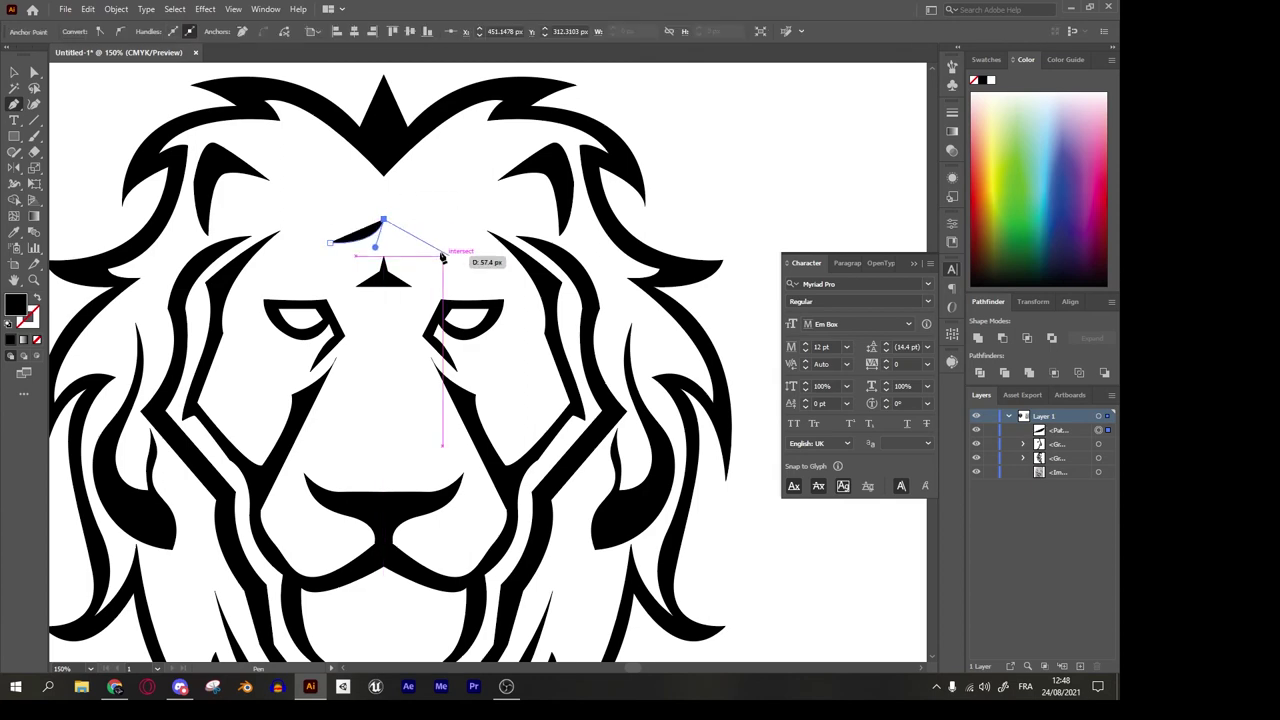
pyautogui.click(386, 193)
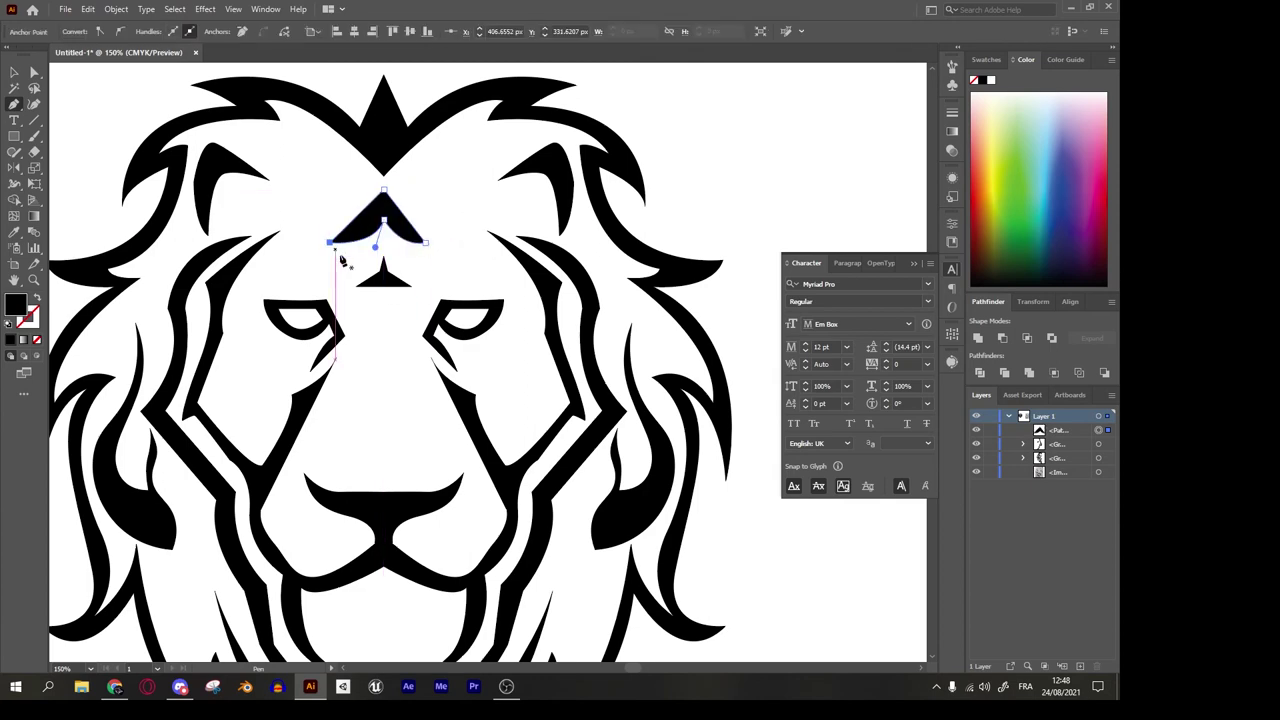
pyautogui.press('v')
pyautogui.hotkey('ctrl', '-')
pyautogui.moveTo(498, 666); pyautogui.dragTo(485, 245)
# Squash the forehead arrow shape vertically inside the group.
pyautogui.doubleClick(490, 200)
pyautogui.moveTo(490, 200); pyautogui.dragTo(490, 190)
pyautogui.hotkey('ctrl', '+')
pyautogui.hotkey('ctrl', '+')
pyautogui.moveTo(476, 283); pyautogui.dragTo(476, 214)
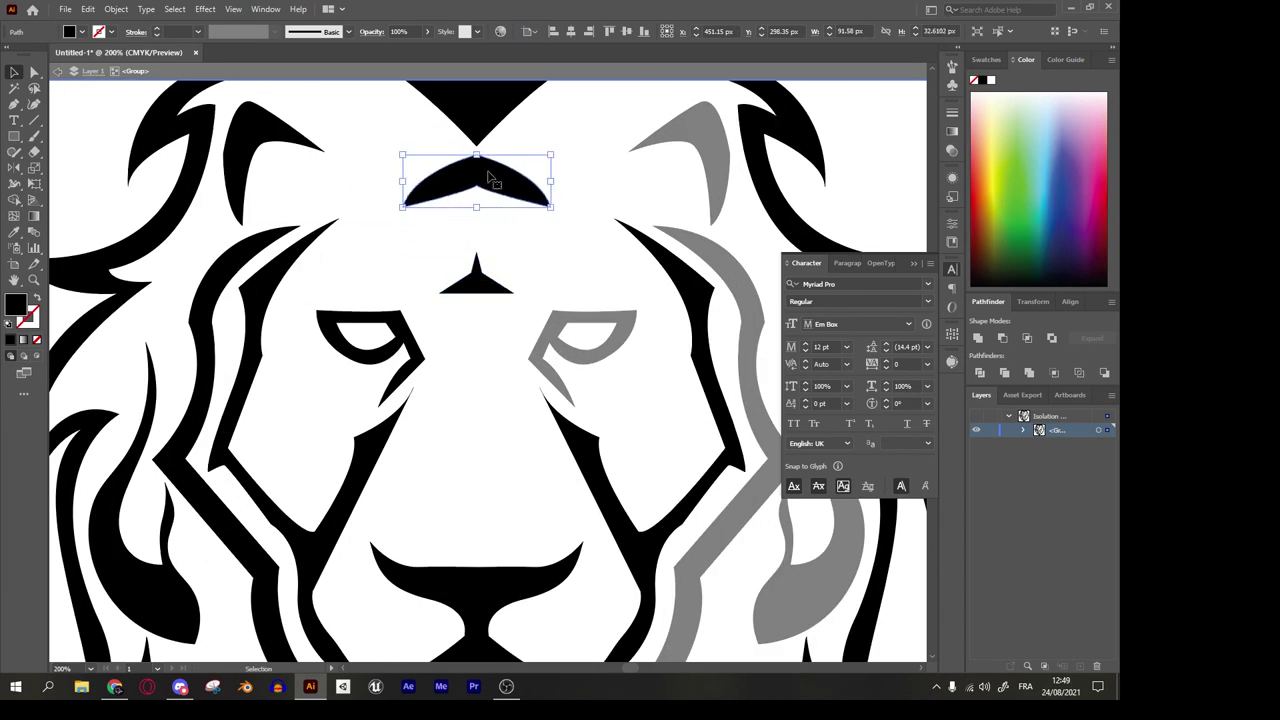
pyautogui.hotkey('ctrl', '-')
pyautogui.hotkey('ctrl', '-')
pyautogui.hotkey('ctrl', '-')
# Draw a new curved mane strand with the Pen.
pyautogui.click(58, 74)
pyautogui.hotkey('ctrl', '+')
pyautogui.hotkey('ctrl', '+')
pyautogui.hotkey('ctrl', '+')
pyautogui.press('p')
pyautogui.hotkey('ctrl', '+')
pyautogui.hotkey('ctrl', '+')
pyautogui.moveTo(284, 343); pyautogui.dragTo(341, 331)
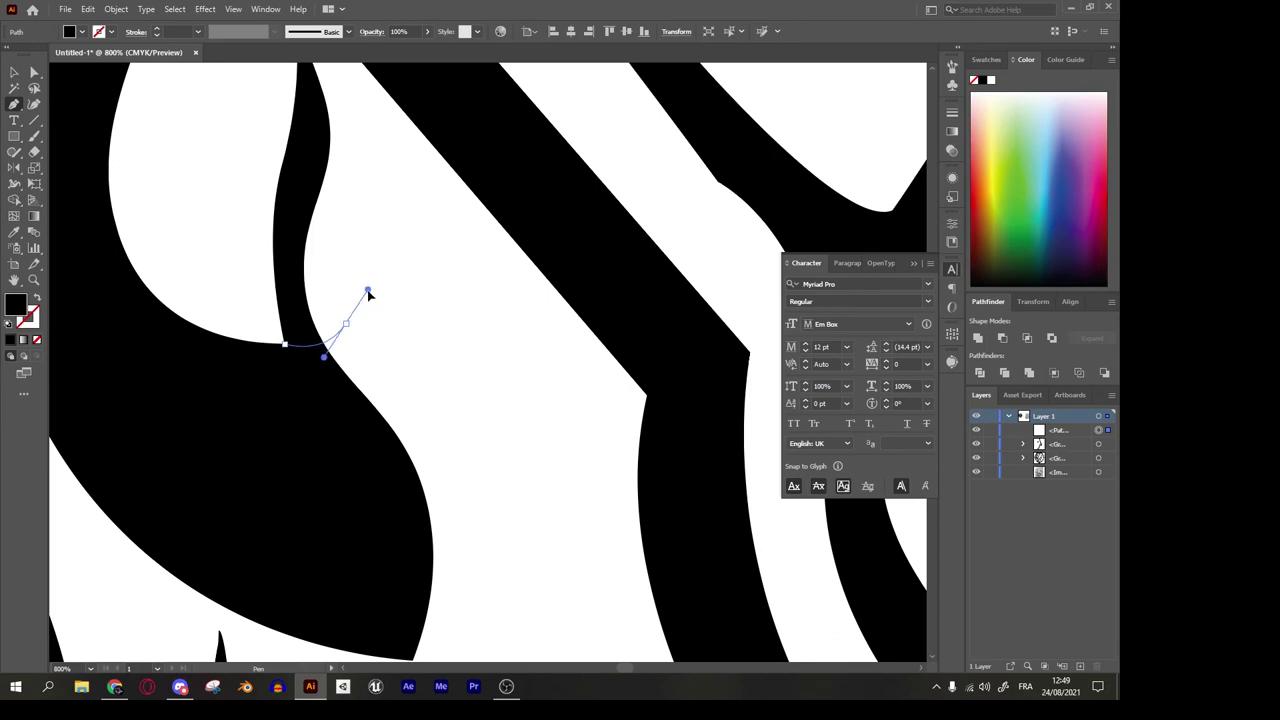
pyautogui.moveTo(370, 289); pyautogui.dragTo(363, 294)
# Merge the new strand into the mane shape with the Shape Builder.
pyautogui.hotkey('ctrl', 'a')
pyautogui.hotkey('shift', 'm')
pyautogui.hotkey('ctrl', '+')
pyautogui.hotkey('ctrl', '+')
pyautogui.hotkey('ctrl', '+')
pyautogui.click(303, 325)
pyautogui.hotkey('ctrl', '-')
pyautogui.hotkey('ctrl', '-')
pyautogui.hotkey('ctrl', '-')
pyautogui.press('v')
pyautogui.hotkey('ctrl', 'shift', 'a')
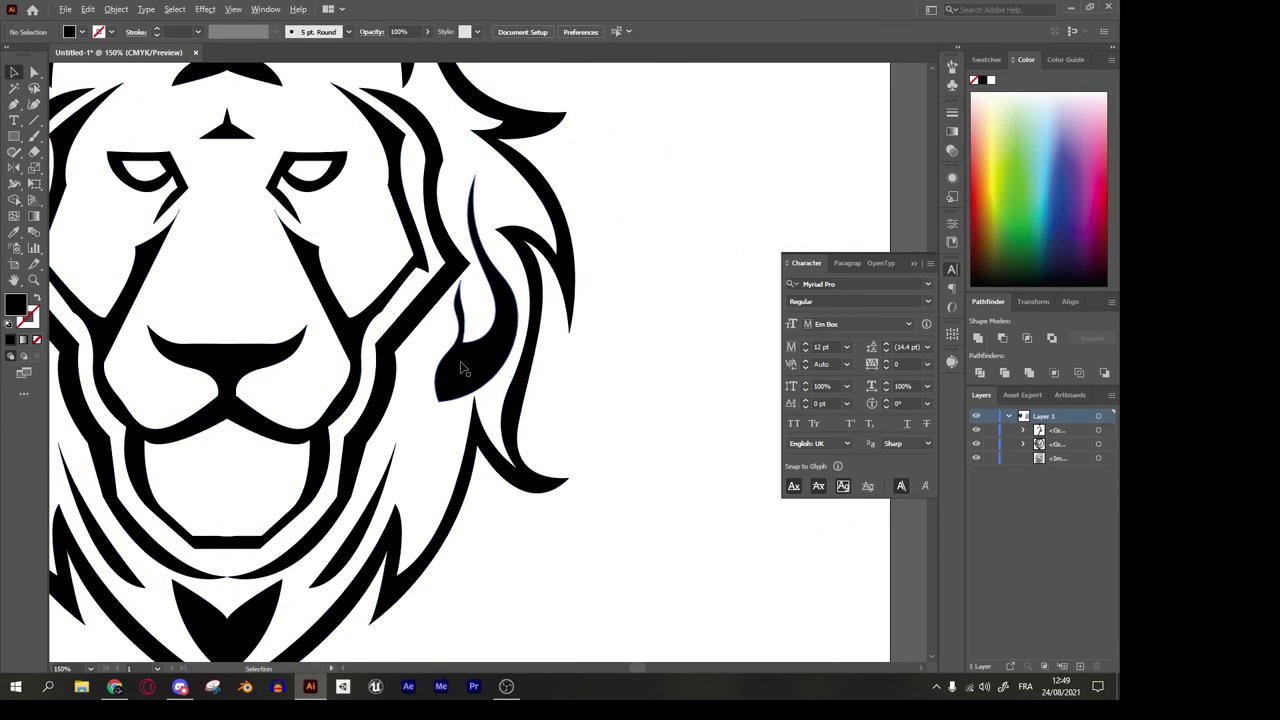
# Bend the new strand's lower edge upward inside the lion group.
pyautogui.click(475, 400)
pyautogui.doubleClick(475, 400)
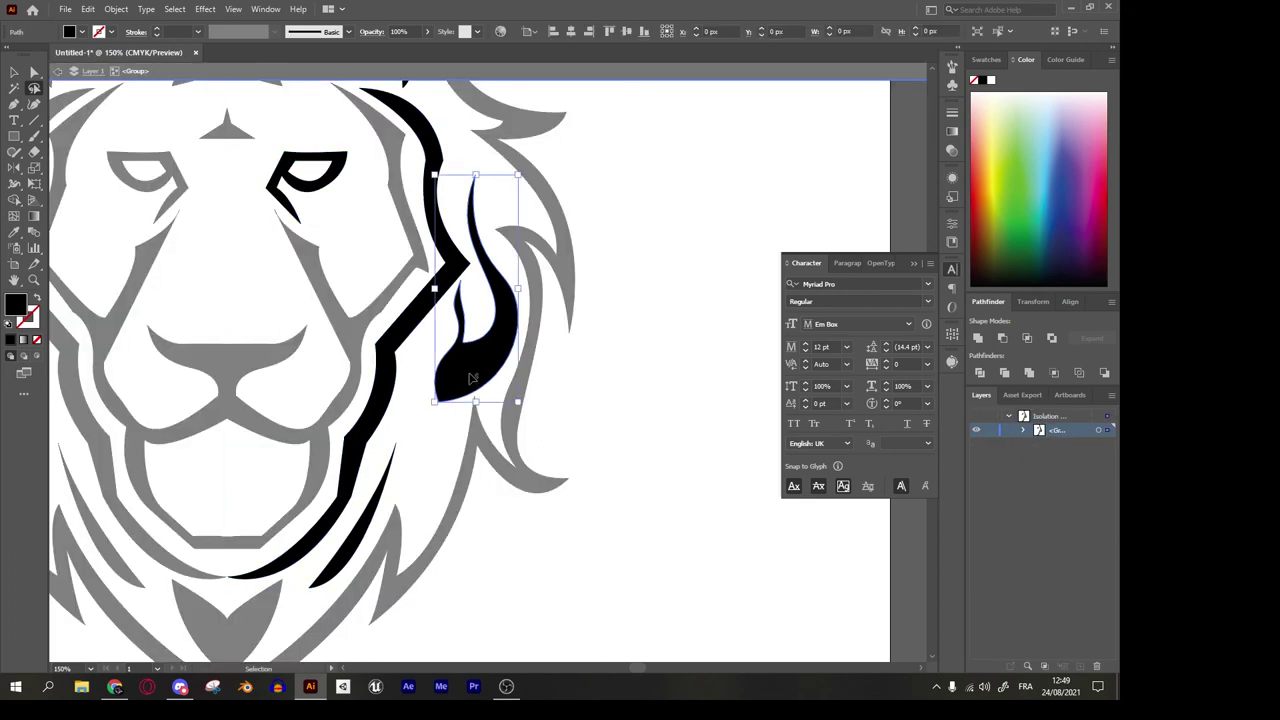
pyautogui.scroll(3, 476, 402)
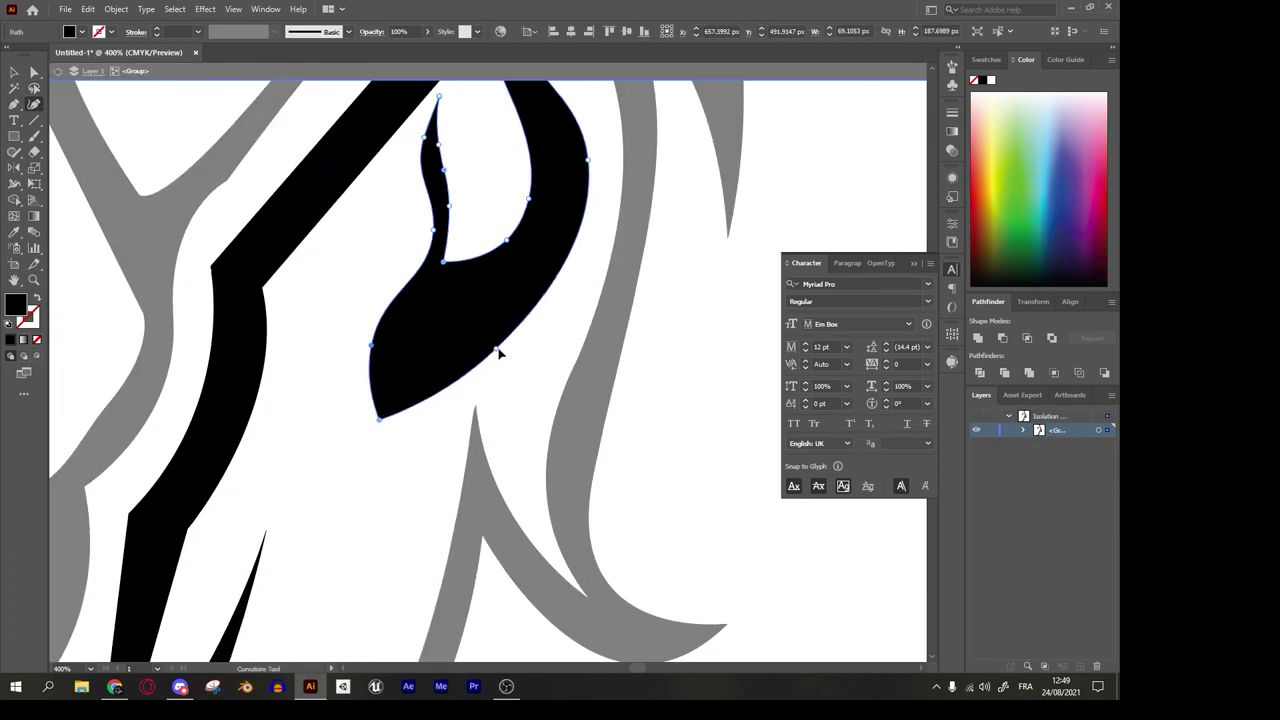
pyautogui.moveTo(468, 402); pyautogui.dragTo(441, 328)
pyautogui.scroll(-3, 518, 352)
pyautogui.scroll(-1, 520, 358)
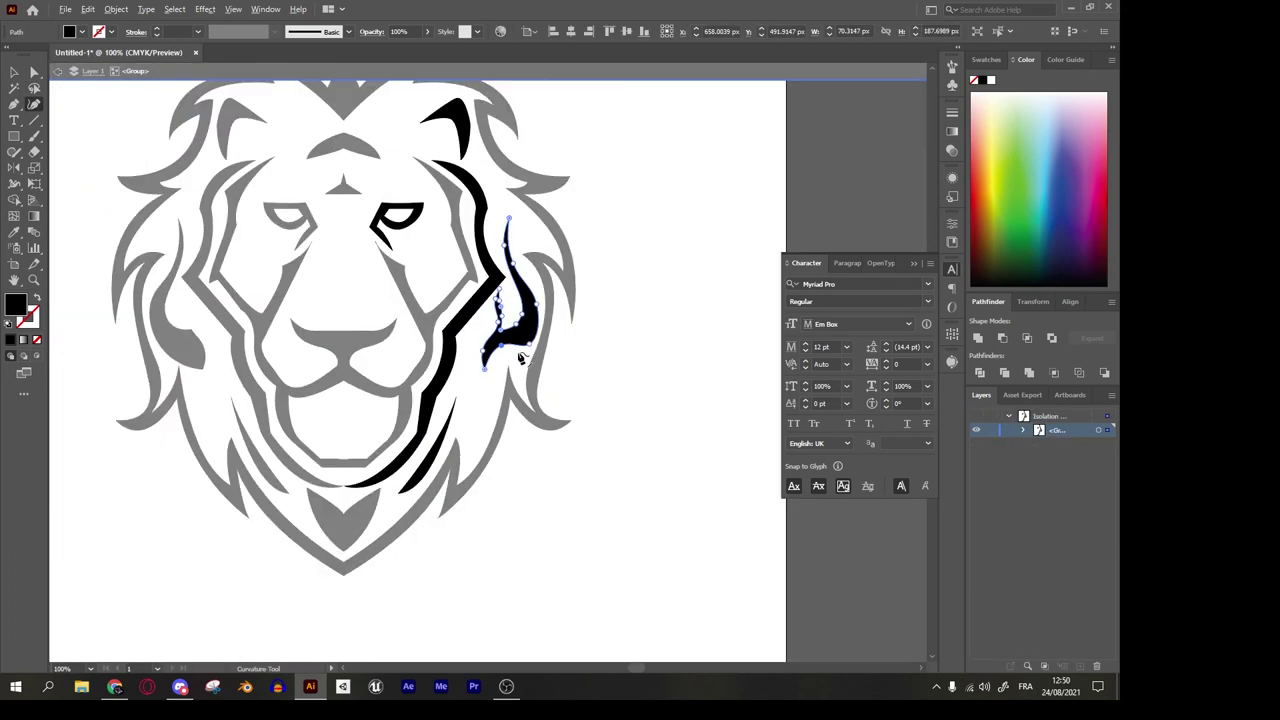
# Ungroup the lion into separate paths.
pyautogui.click(14, 72)
pyautogui.press('Escape')
pyautogui.rightClick(457, 323)
pyautogui.click(486, 431)
pyautogui.rightClick(538, 358)
pyautogui.click(575, 467)
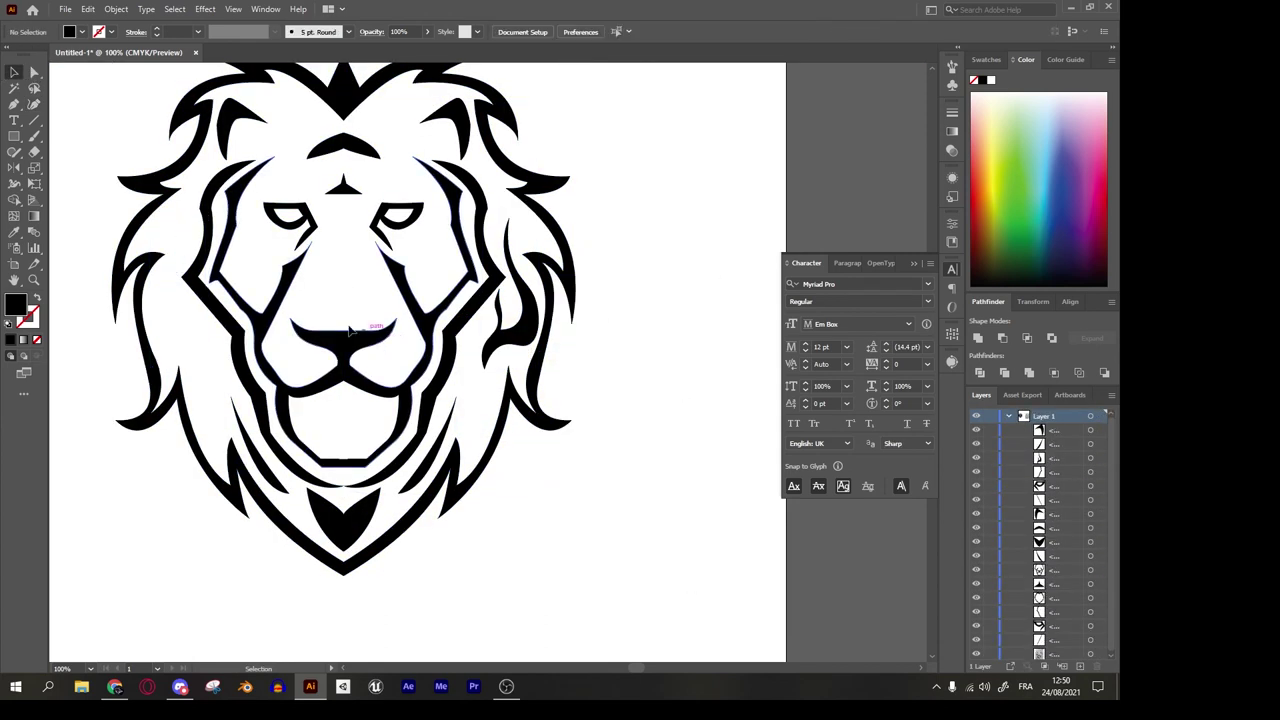
# Reflect a copy of the edited right mane strand across the lion's centre.
pyautogui.click(518, 318)
pyautogui.click(16, 168)
pyautogui.keyDown('alt'); pyautogui.click(342, 176); pyautogui.keyUp('alt')
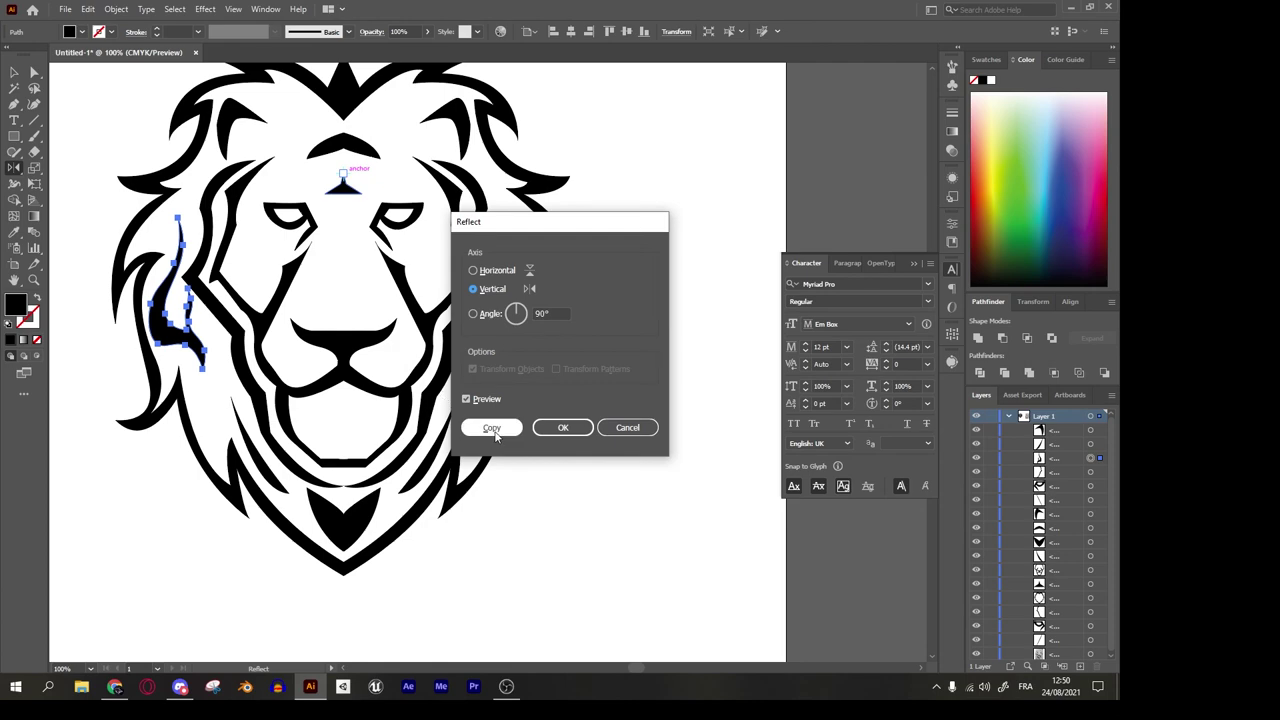
pyautogui.click(488, 431)
pyautogui.press('v')
pyautogui.hotkey('ctrl', 'shift', 'a')
pyautogui.hotkey('ctrl', '-')
# Group all lion paths and apply a gradient fill.
pyautogui.hotkey('ctrl', 'a')
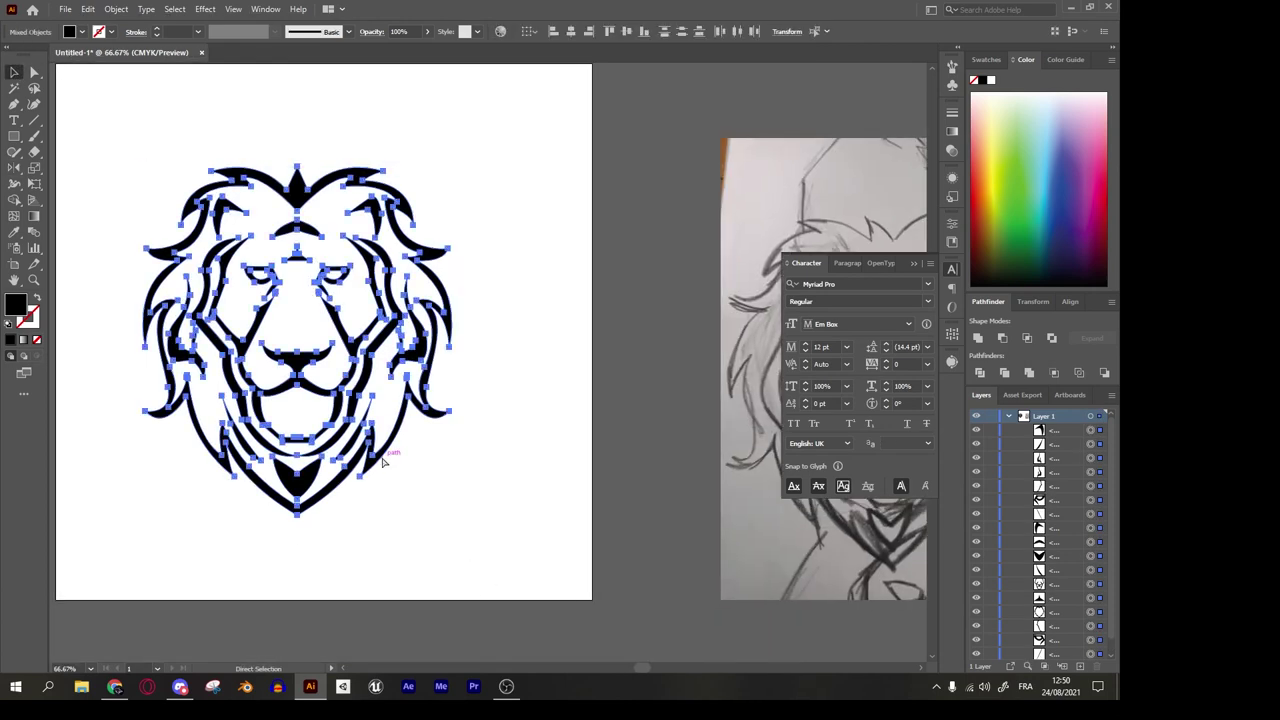
pyautogui.hotkey('ctrl', 'g')
pyautogui.click(952, 130)
pyautogui.click(797, 130)
pyautogui.click(986, 59)
# Colour the gradient stops orange and red and run it vertically, red at top.
pyautogui.moveTo(1090, 111)
pyautogui.mouseDown()
pyautogui.moveTo(911, 216)
pyautogui.moveTo(796, 216)
pyautogui.mouseUp()
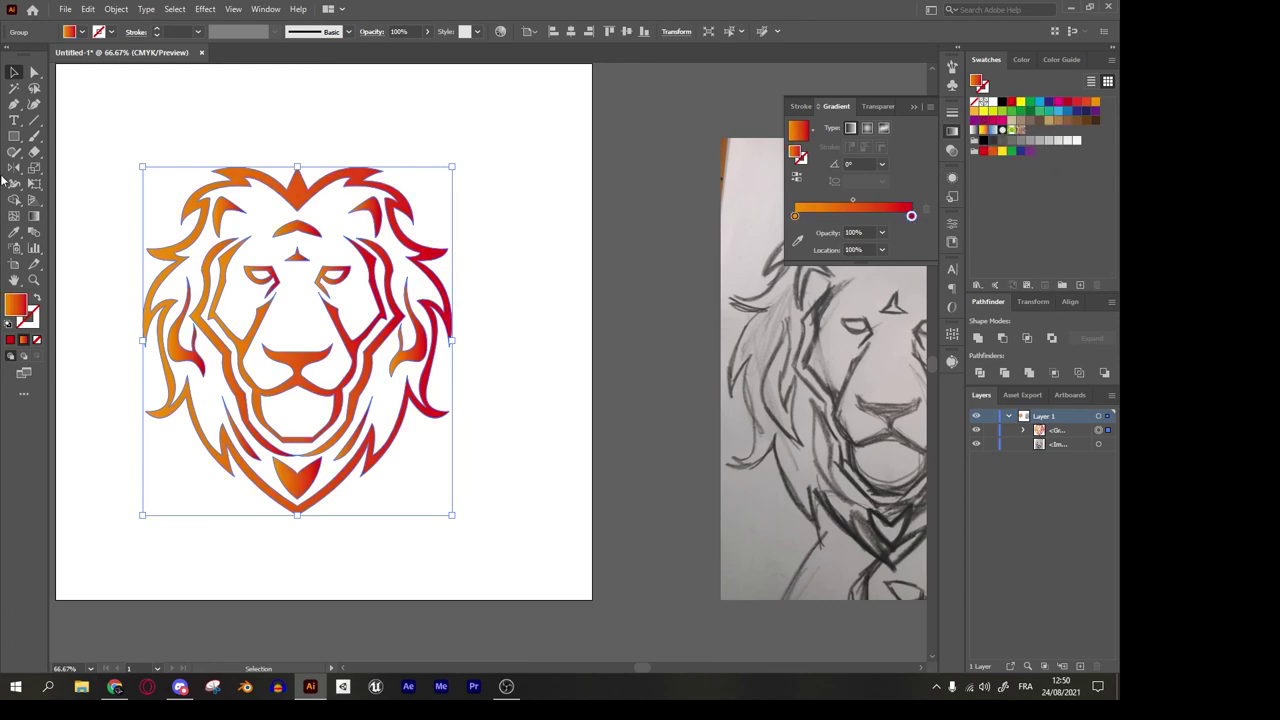
pyautogui.press('g')
pyautogui.moveTo(297, 165); pyautogui.dragTo(286, 557)
# Resize the gradient lion and centre it on the artboard.
pyautogui.press('v')
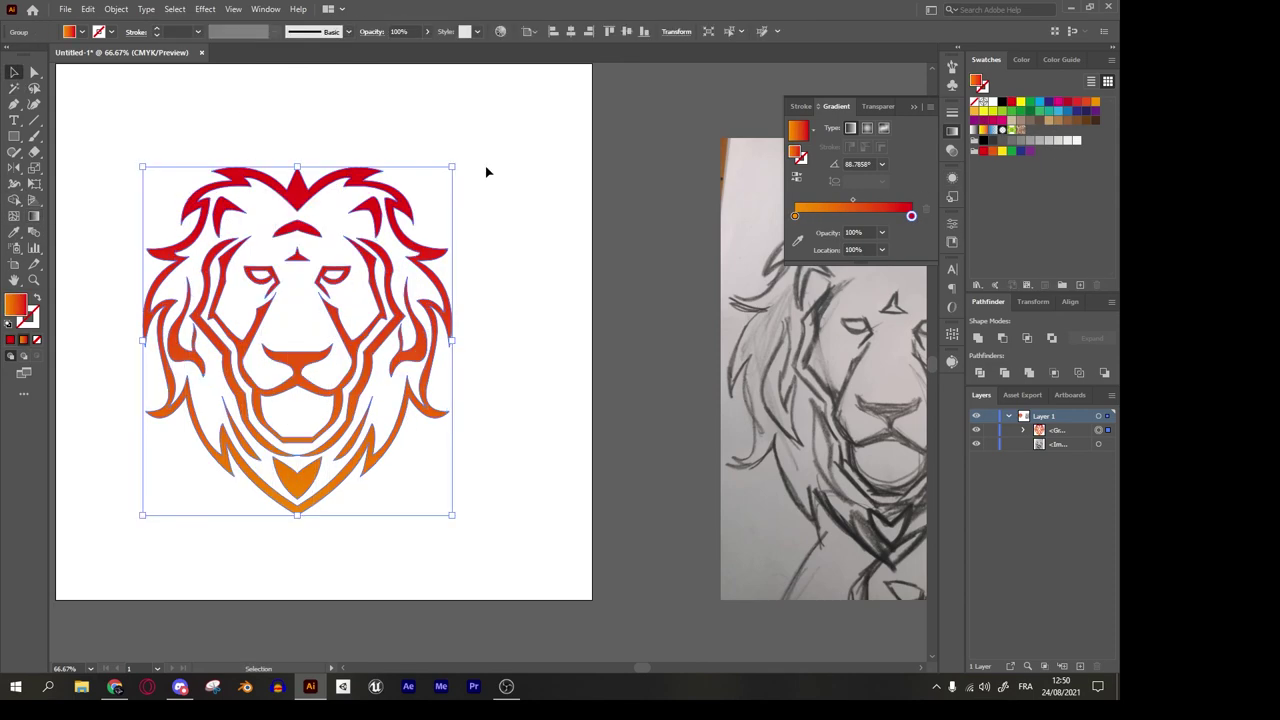
pyautogui.hotkey('ctrl', '-')
pyautogui.moveTo(455, 221); pyautogui.dragTo(571, 166)
pyautogui.moveTo(406, 380); pyautogui.dragTo(437, 371)
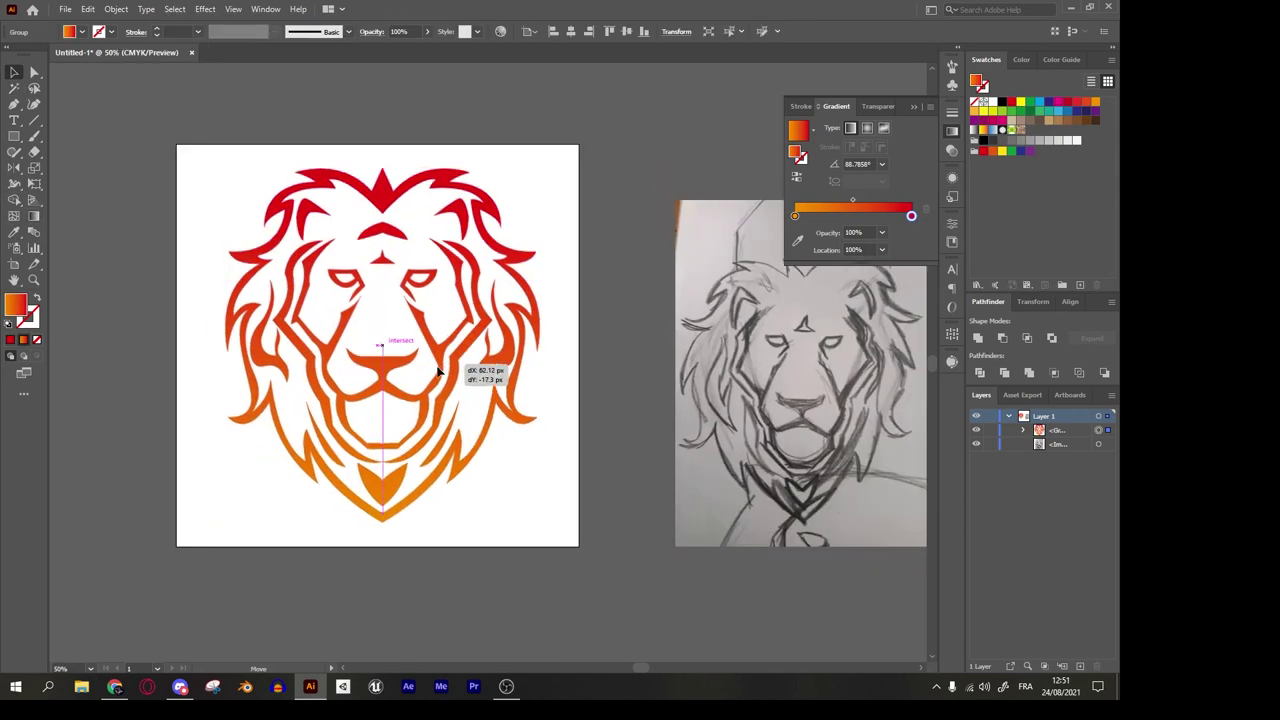
pyautogui.moveTo(534, 183); pyautogui.dragTo(514, 182)
pyautogui.click(330, 506)
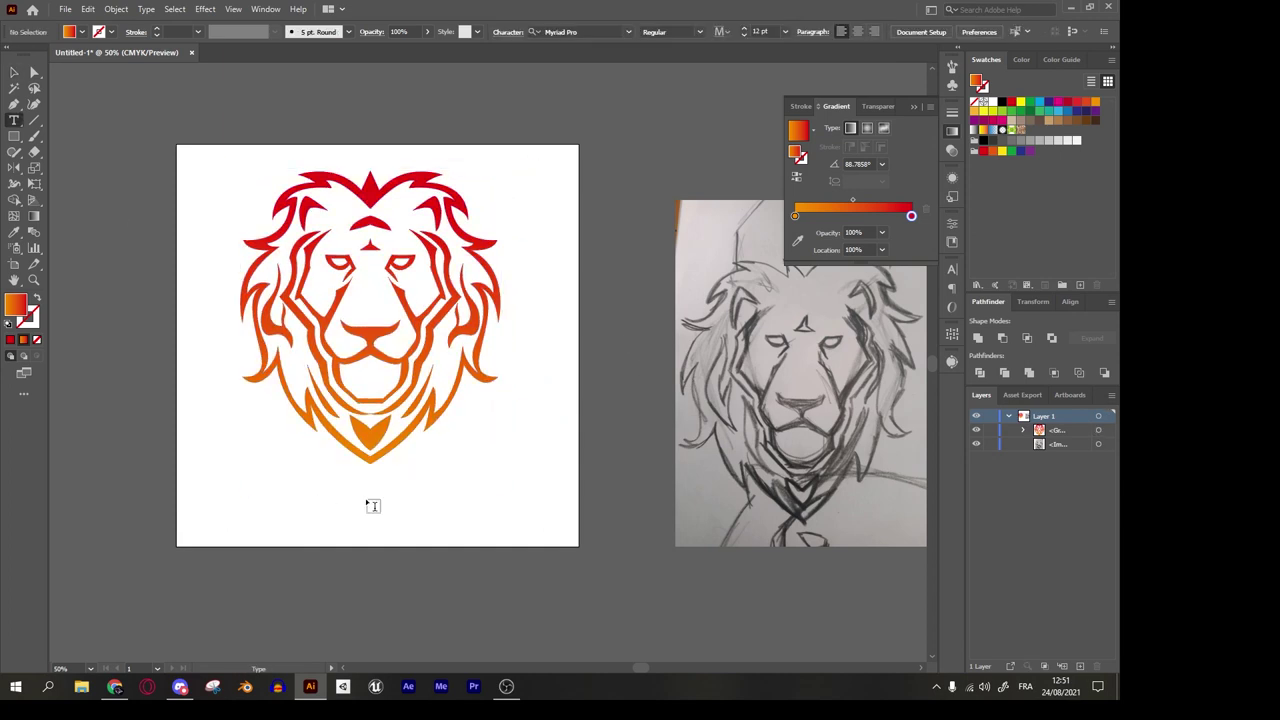
# Add bold italic LION text below the lion, outline it and give it the lion's vertical gradient.
pyautogui.click(366, 497)
pyautogui.write('Lion')
pyautogui.moveTo(380, 490); pyautogui.dragTo(471, 441)
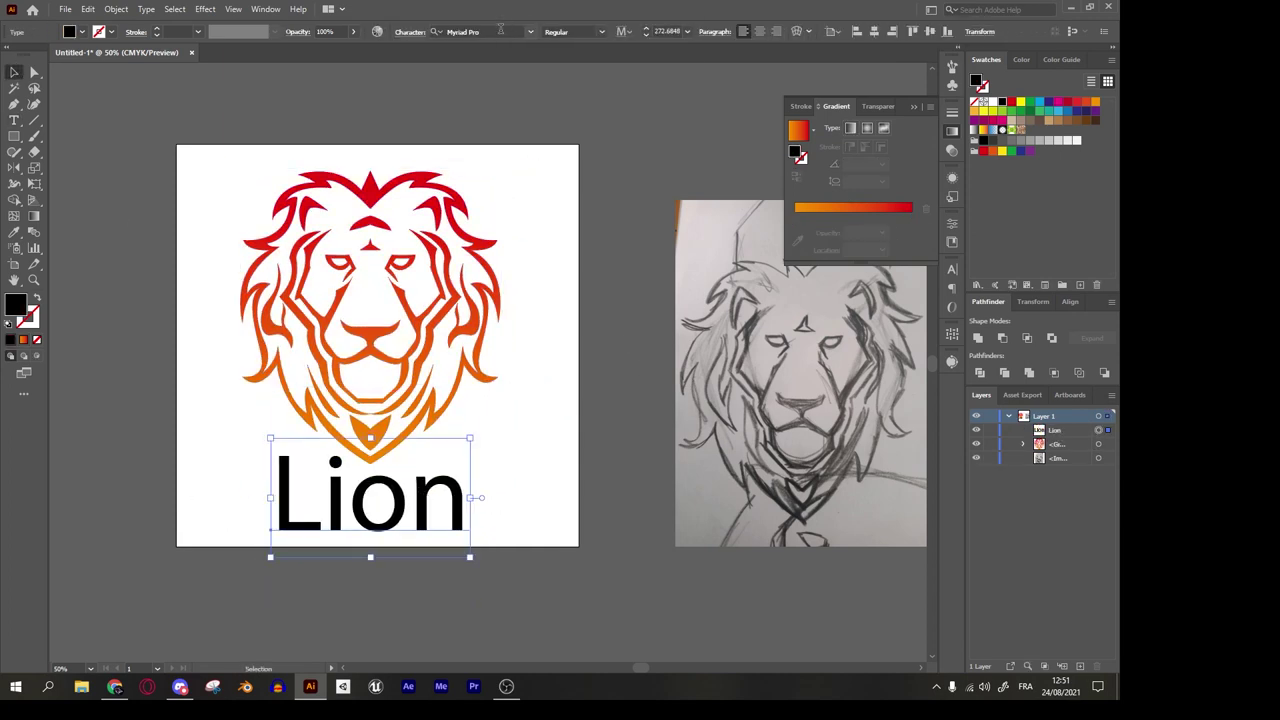
pyautogui.click(473, 31)
pyautogui.hotkey('ctrl', 'shift', 'o')
pyautogui.press('i')
pyautogui.click(420, 345)
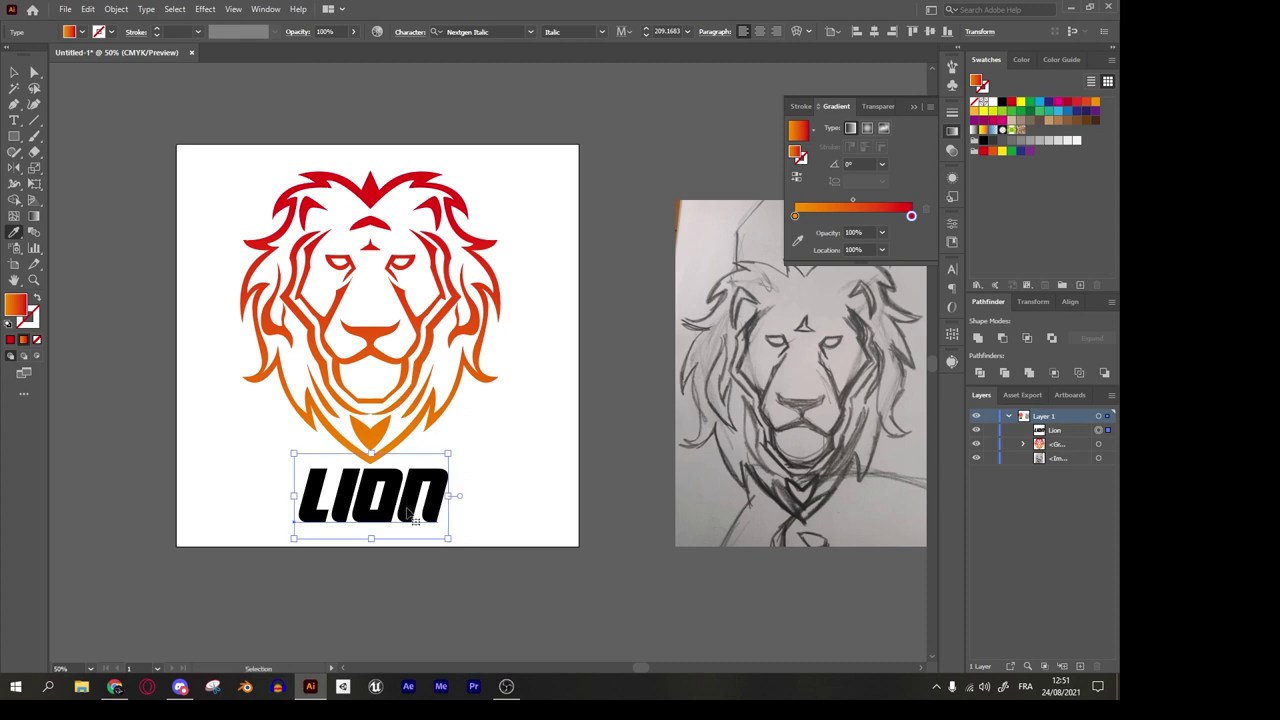
pyautogui.press('g')
pyautogui.moveTo(357, 563); pyautogui.dragTo(378, 468)
pyautogui.press('v')
pyautogui.click(287, 135)
pyautogui.moveTo(408, 511); pyautogui.dragTo(411, 511)
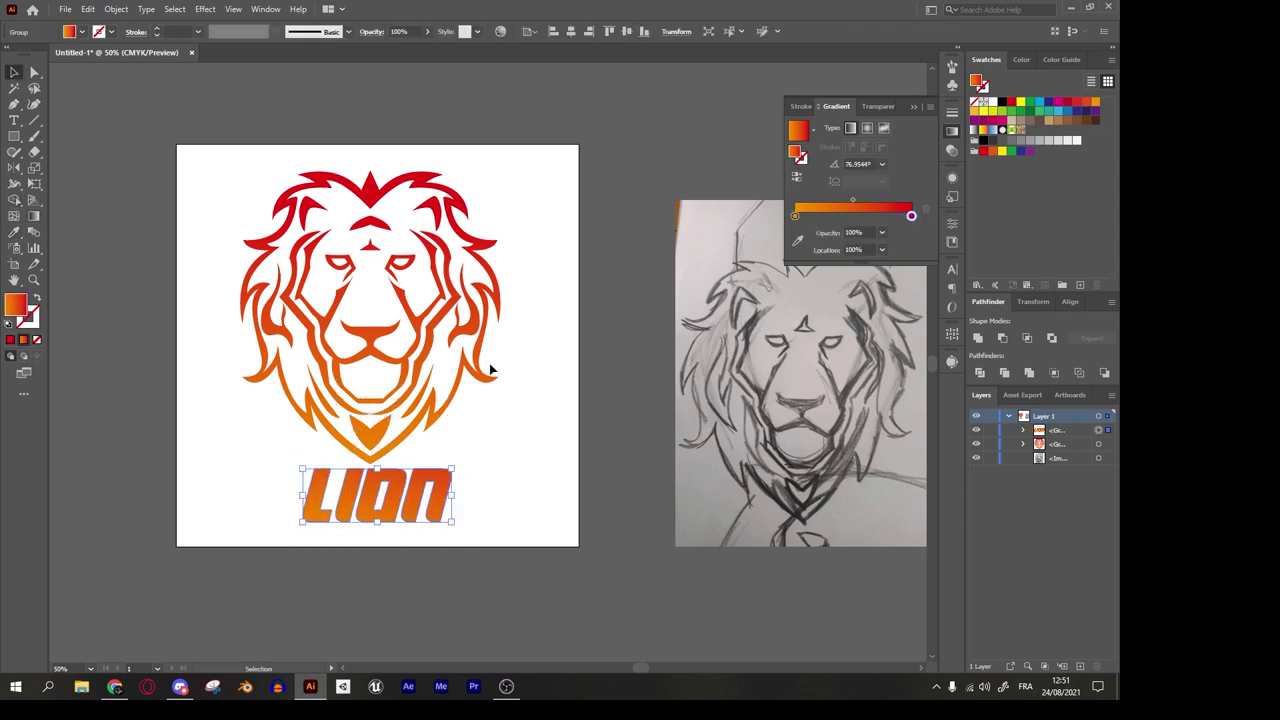
# Delete the LION text, then scale the lion head down and move it lower.
pyautogui.press('Delete')
pyautogui.click(490, 370)
pyautogui.moveTo(500, 170); pyautogui.dragTo(478, 193)
pyautogui.moveTo(377, 328); pyautogui.dragTo(370, 358)
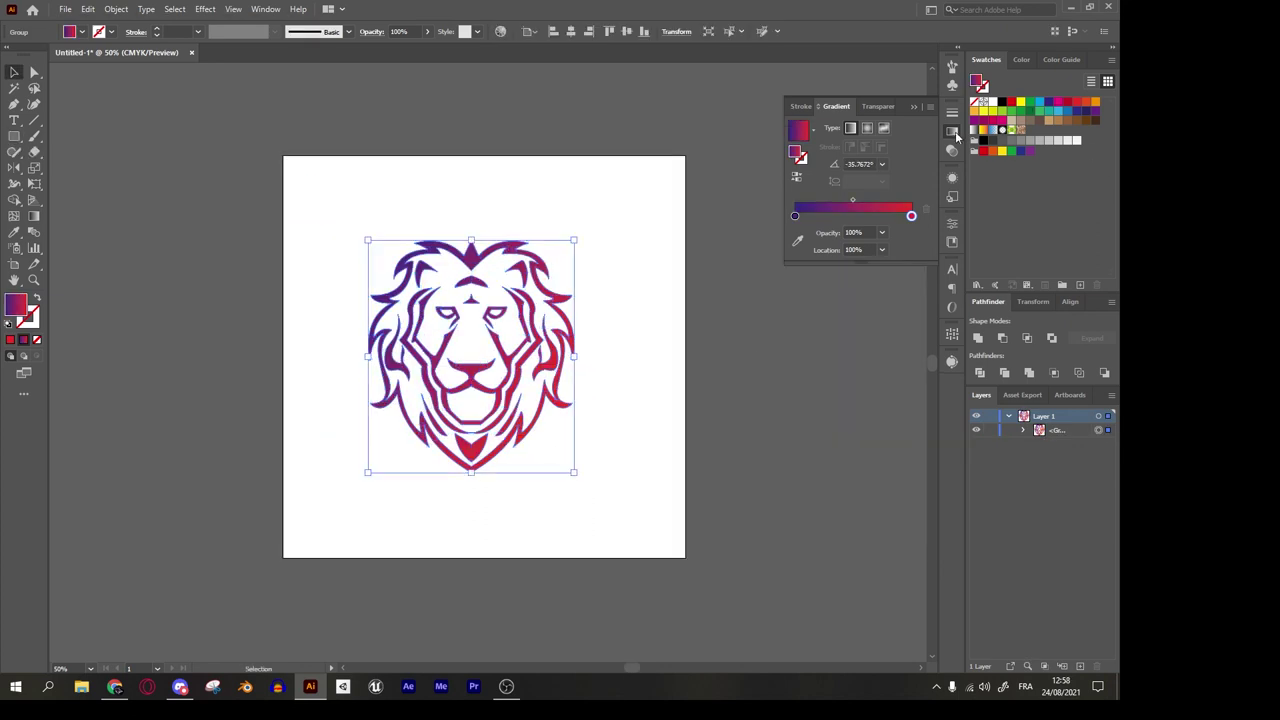
# Close the Gradient panel and deselect the purple-to-red lion.
pyautogui.click(953, 132)
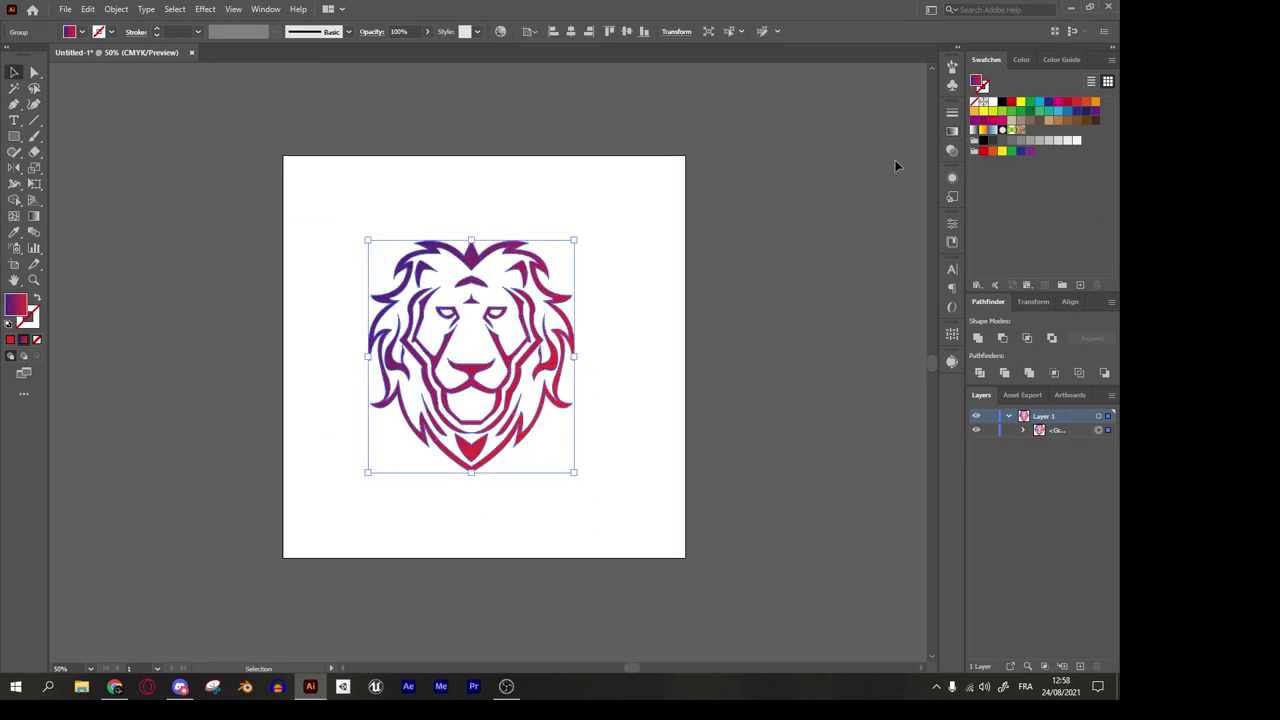
pyautogui.click(755, 259)
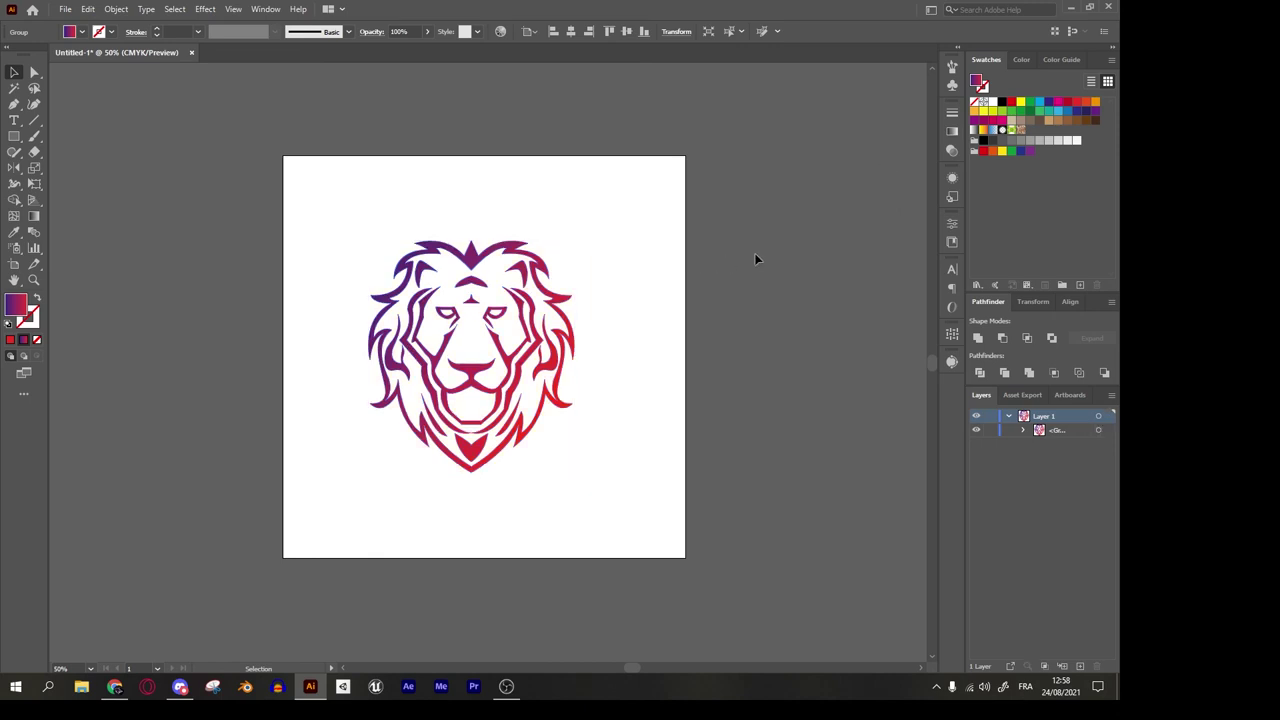